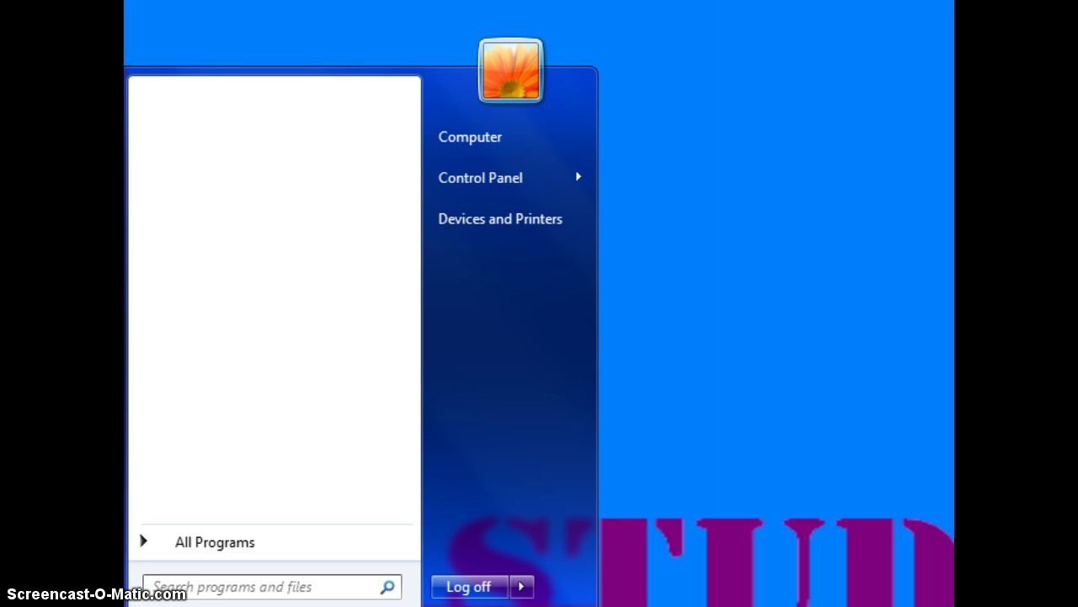
Launch Clicker 6 from the Start menu's 2. Applications folder.
click(184, 541)
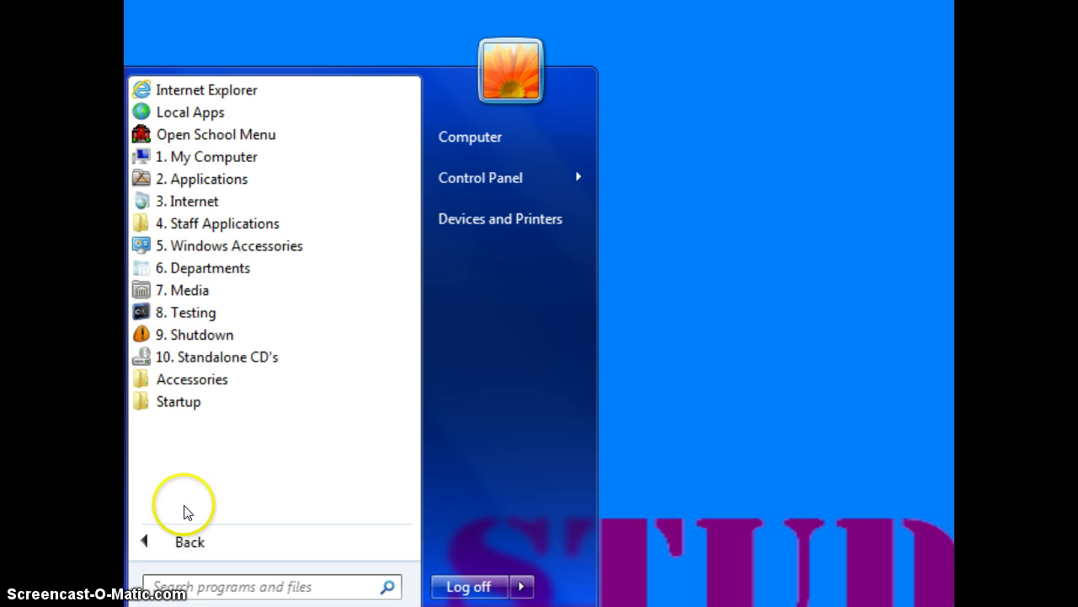
click(182, 180)
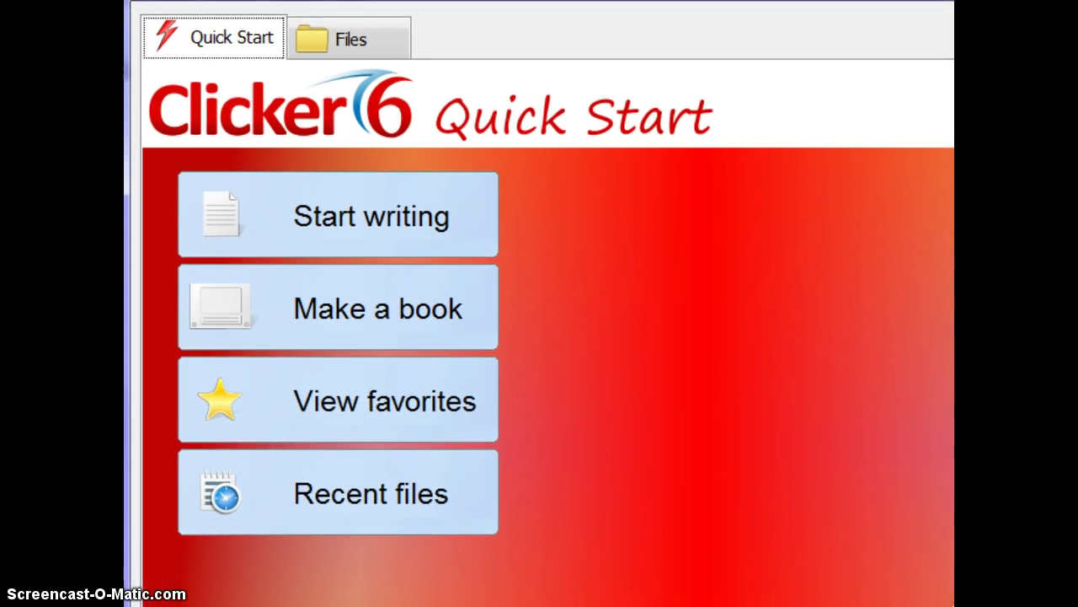
Start a new blank document through Start writing on the Quick Start screen.
mouse_move(333, 202)
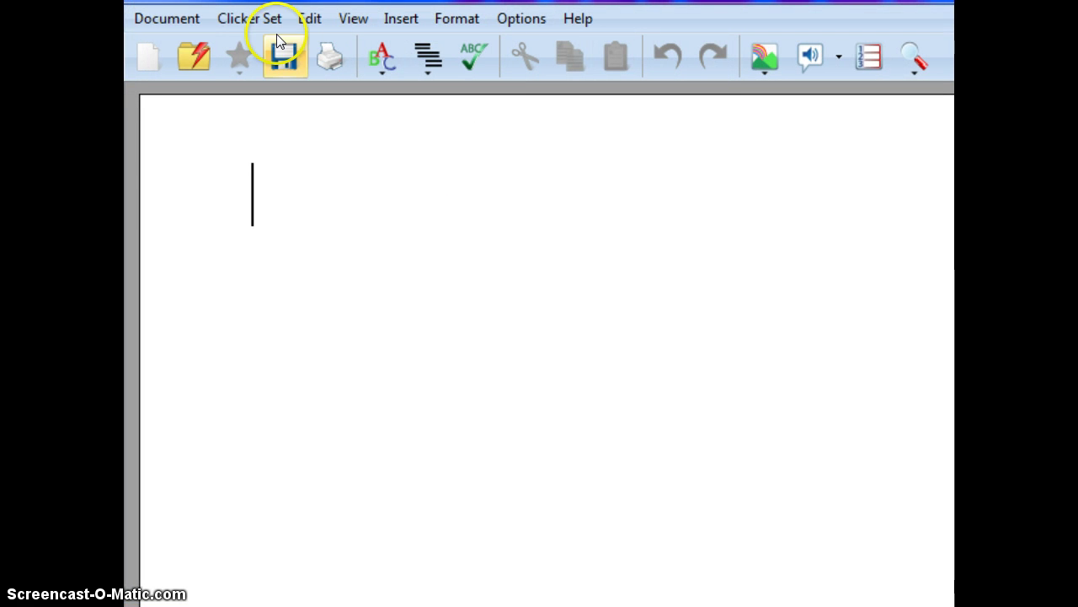
Create a new Clicker Set using the Sentence Building Quick Grid Wizard.
click(268, 23)
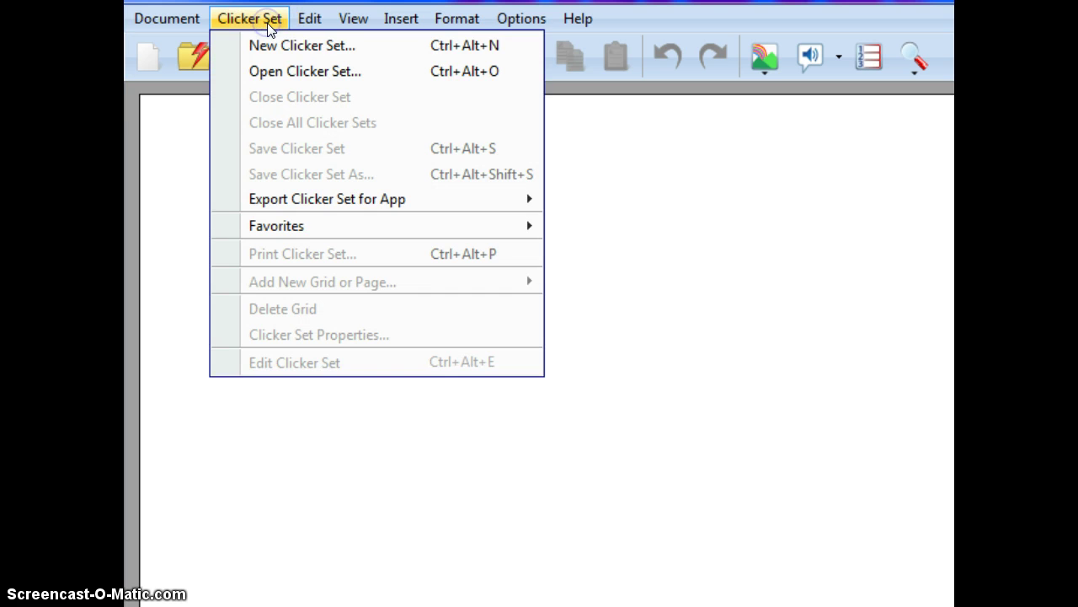
click(285, 45)
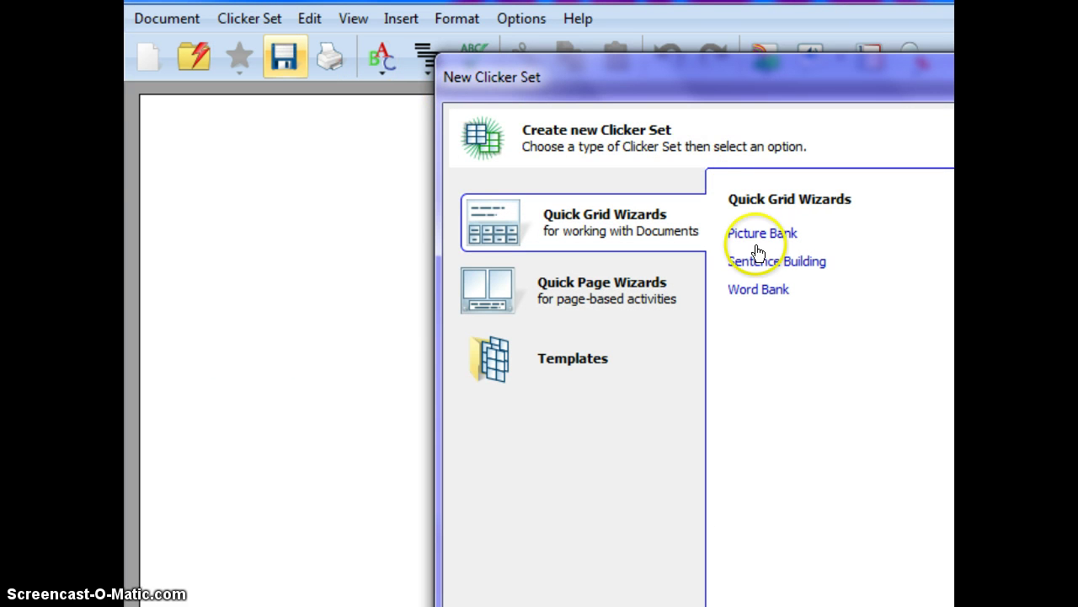
click(756, 265)
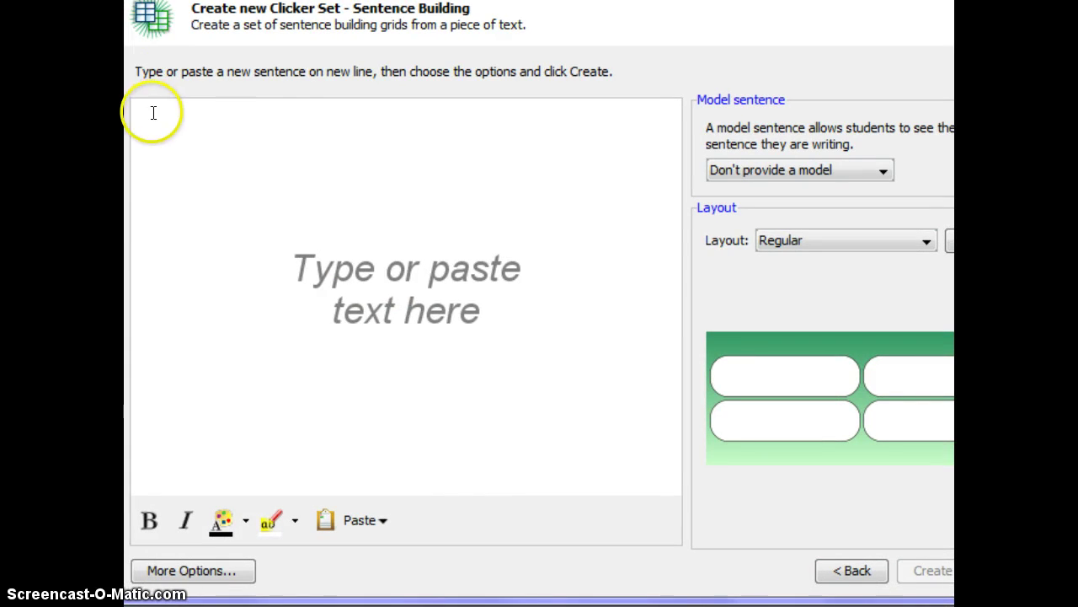
Enter the title 'Mindcraft' and the author byline as the first two lines.
click(153, 112)
text(Mi)
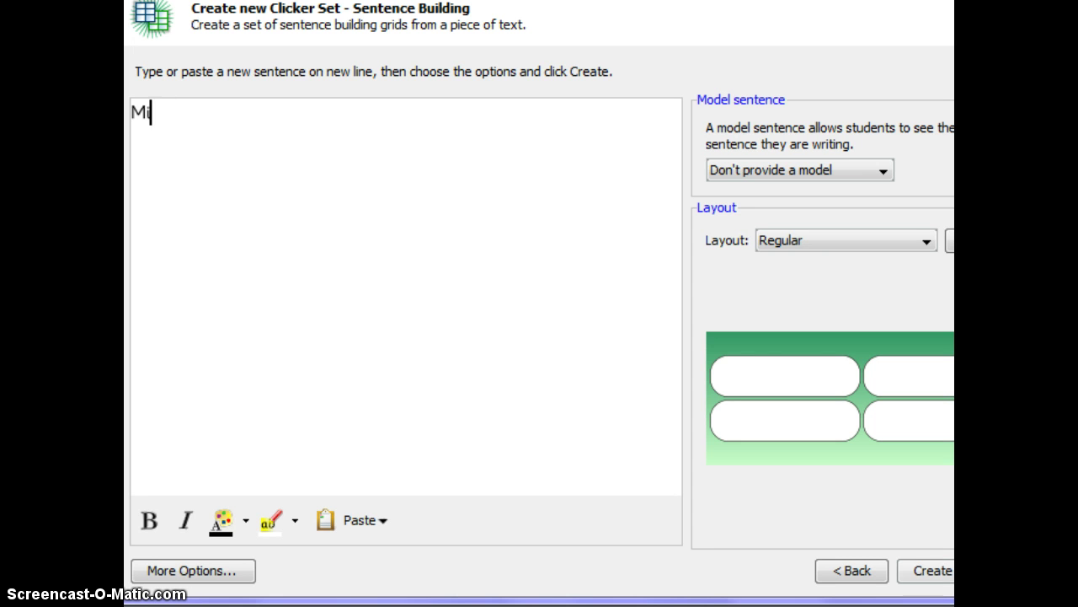
text(ndcraft)
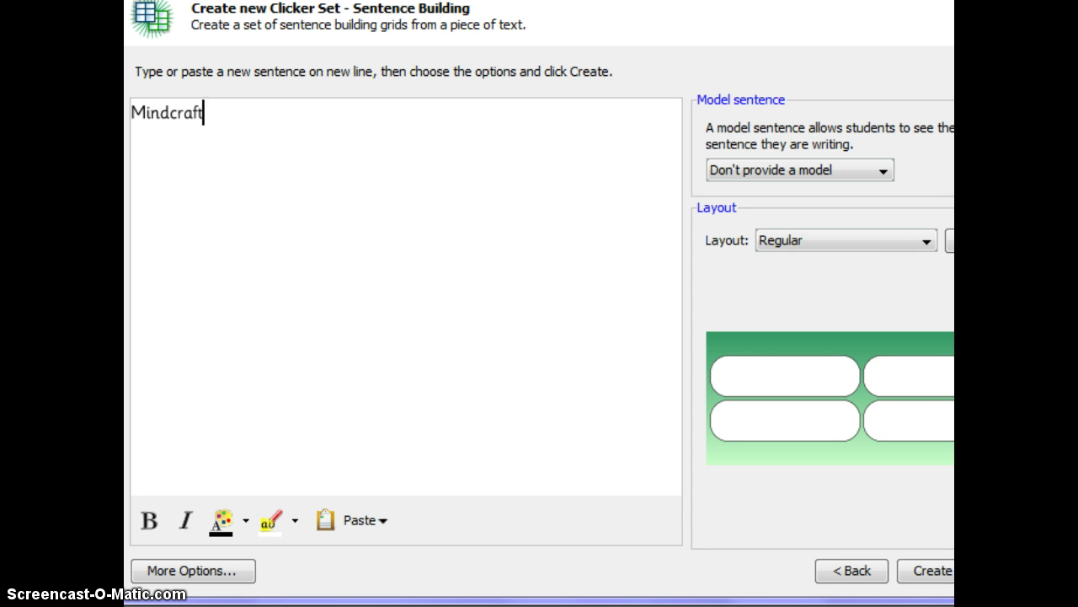
key(Return)
text(By )
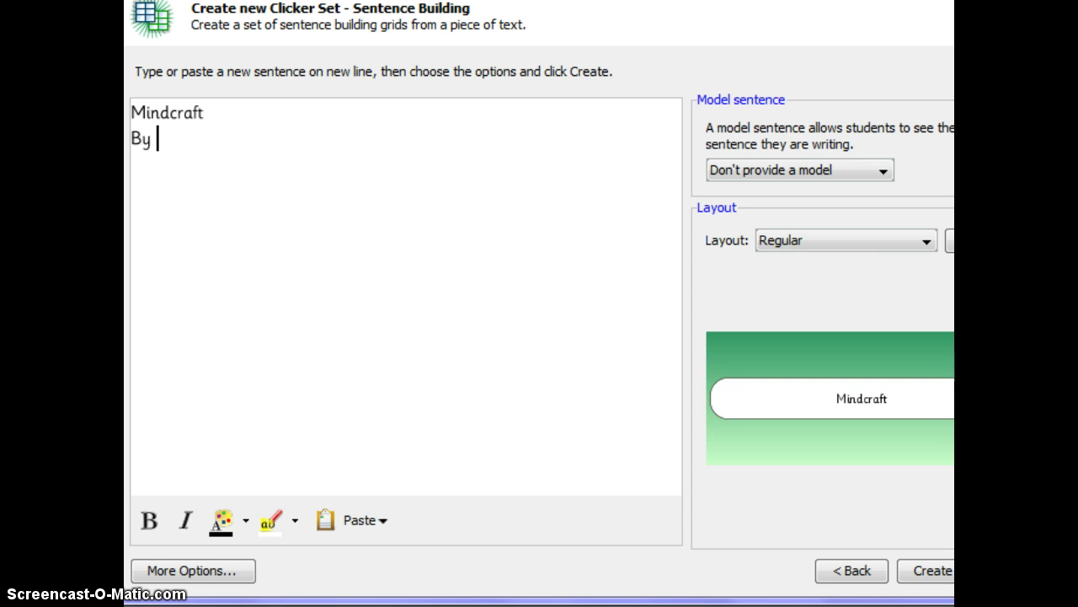
text(Tony Vu)
key(Return)
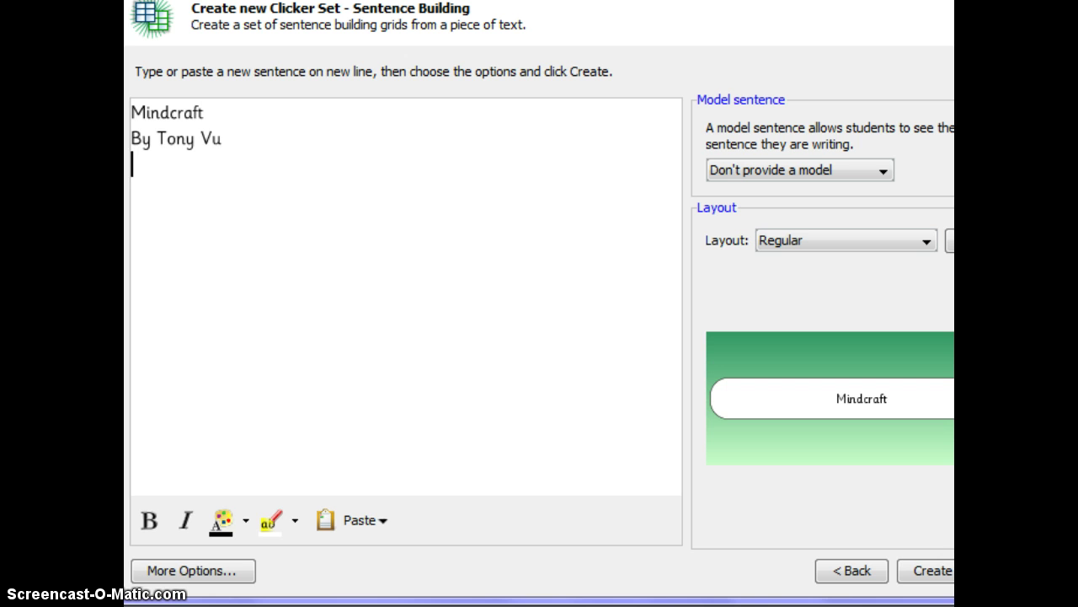
Type poem lines about the soft controller, green Luigi and red Mario, and different colors.
text(When I tou)
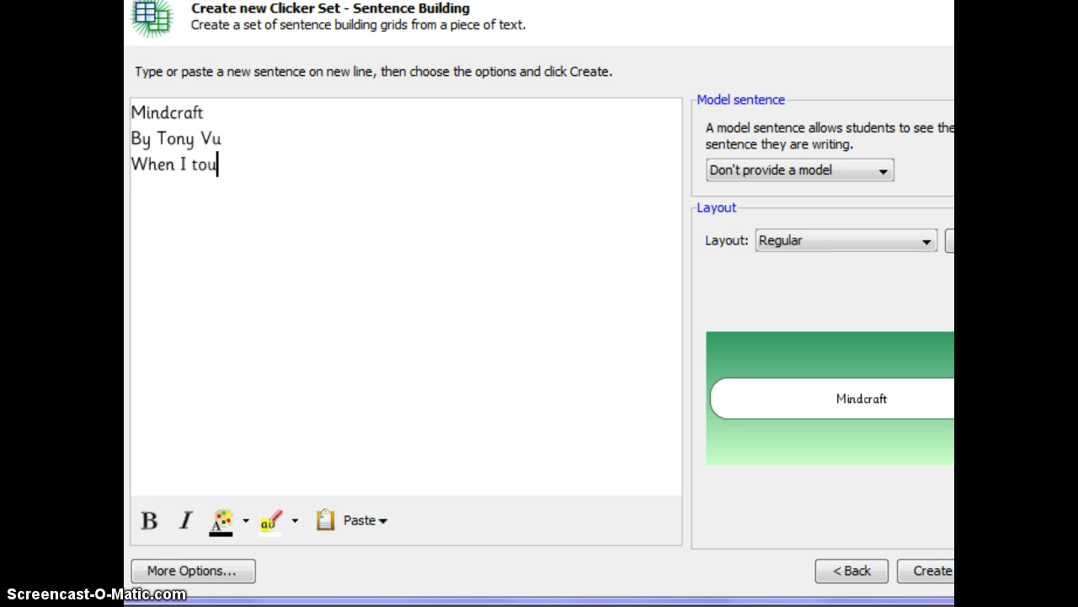
text(ch the co)
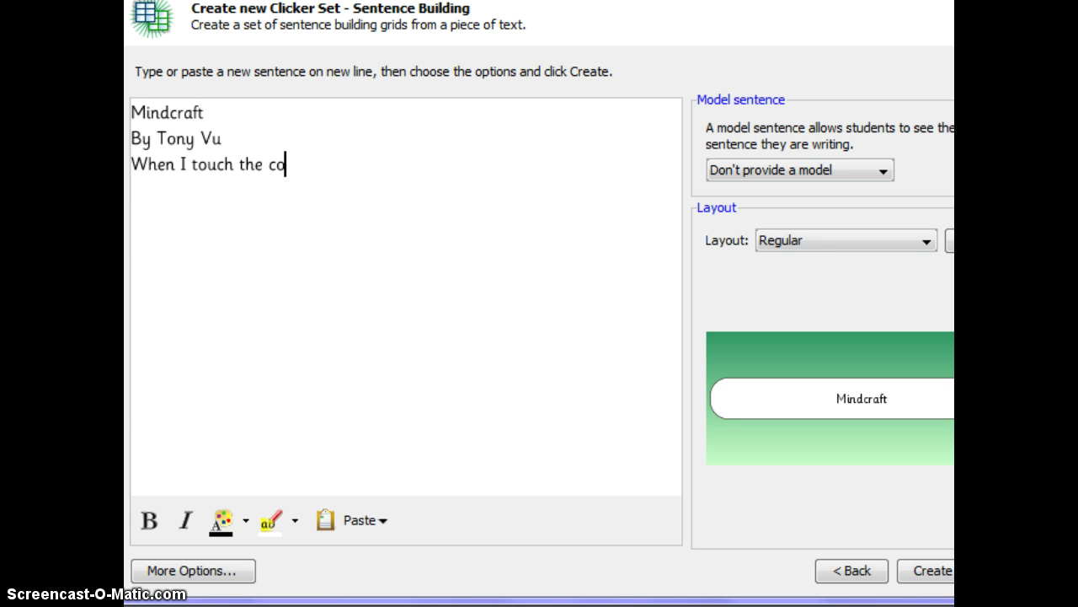
text(ntroller)
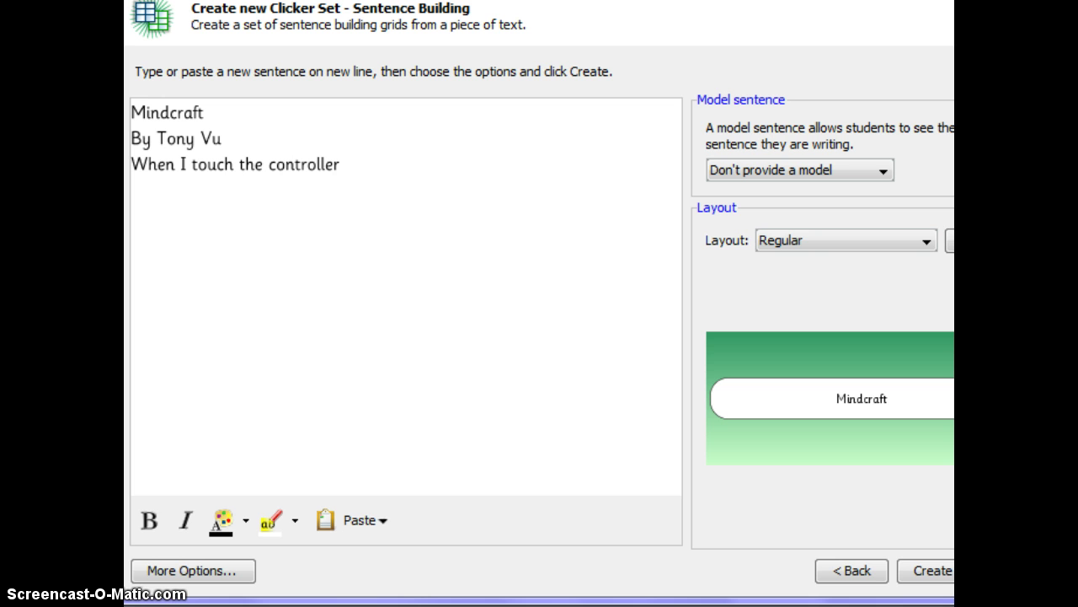
text( with my thu)
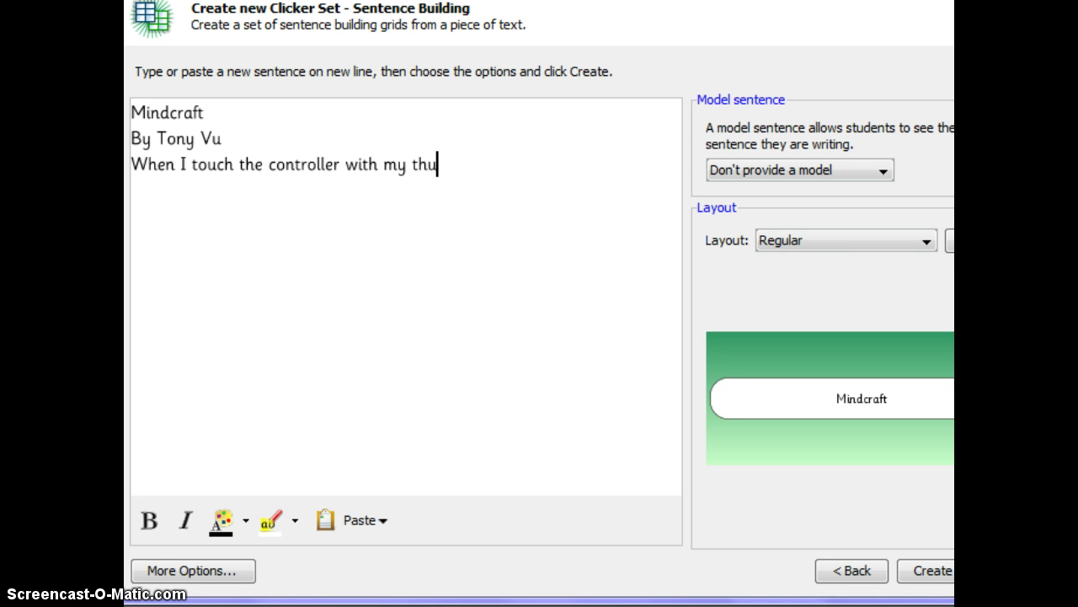
text(mb it is soft.)
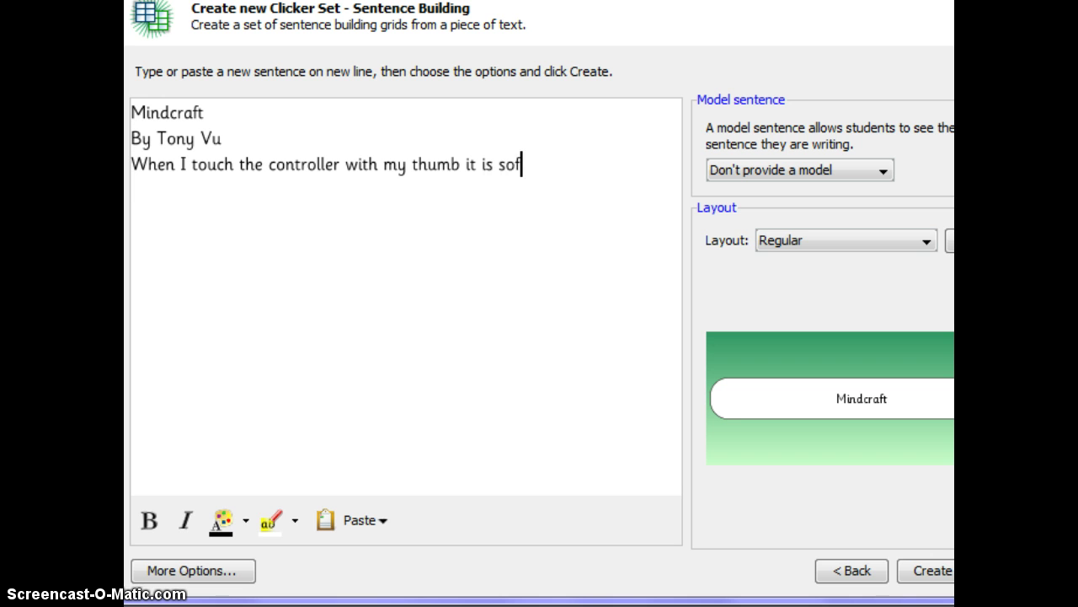
key(Return)
text(I see green Lui)
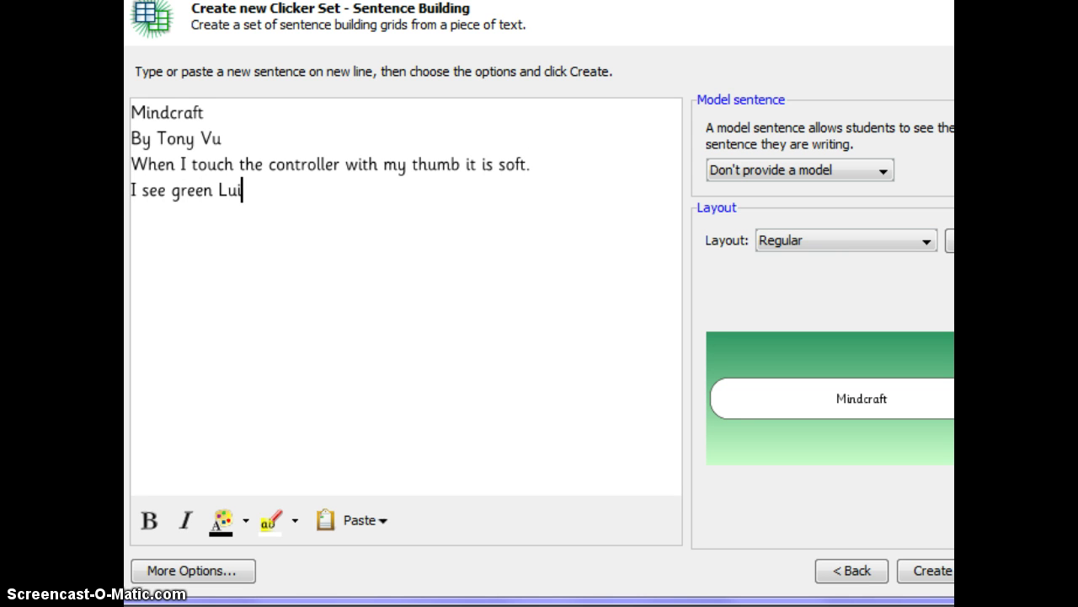
text(gi and read)
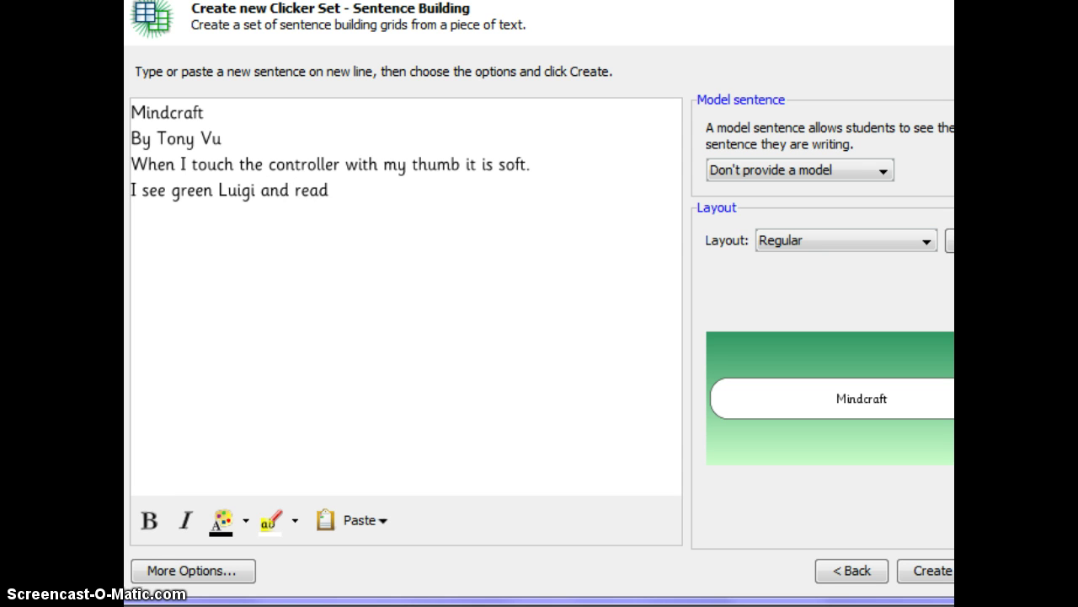
key(BackSpace)
key(BackSpace)
text(d Mario.)
key(Return)
text(Ic)
key(BackSpace)
text(can see ev)
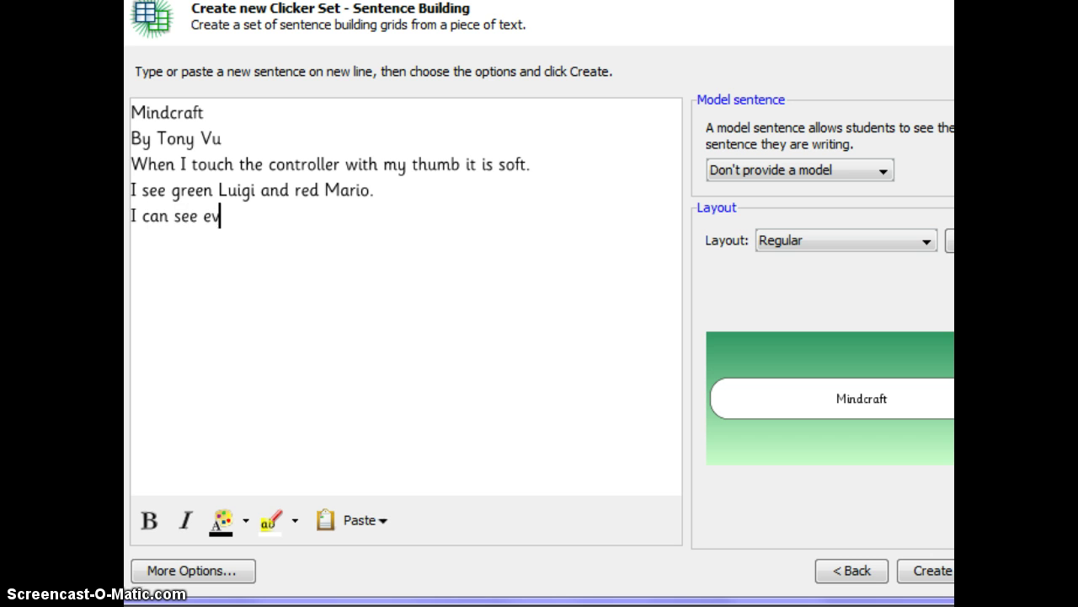
text(erybod)
key(BackSpace)
key(BackSpace)
key(BackSpace)
text(one)
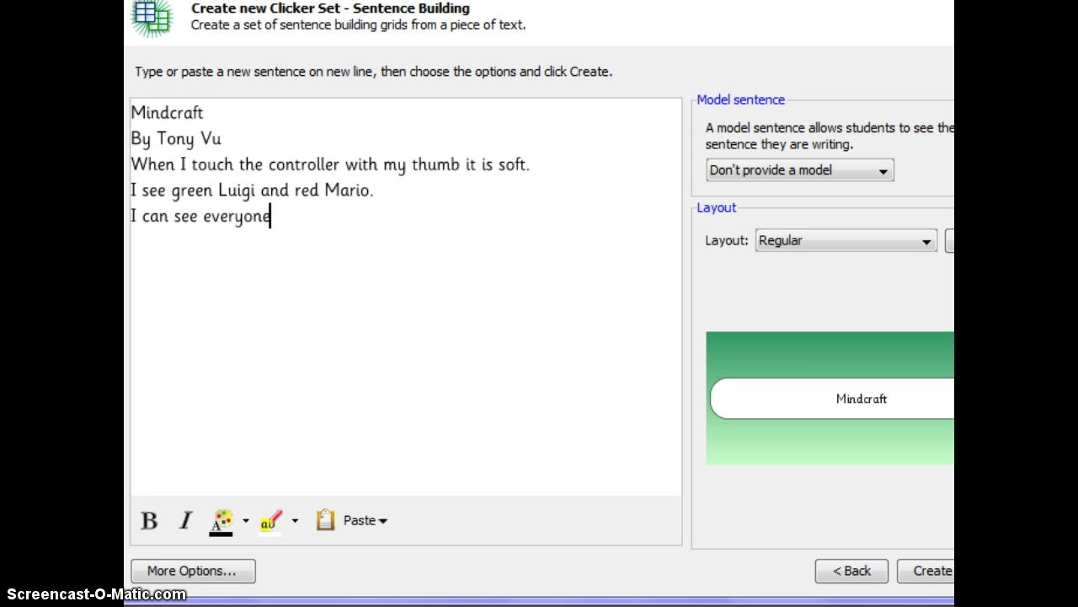
text( of different colors)
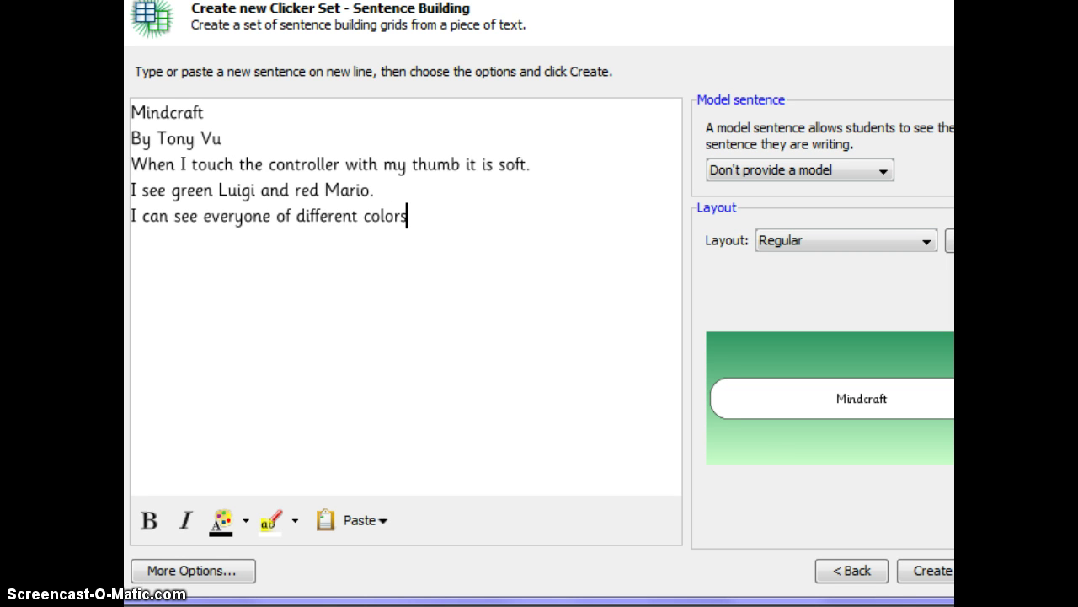
text(. By)
Add the line 'By the way I see the bad minecraft. All of the good minecraft is on my team.'.
key(BackSpace)
key(BackSpace)
key(BackSpace)
key(Return)
text(By the)
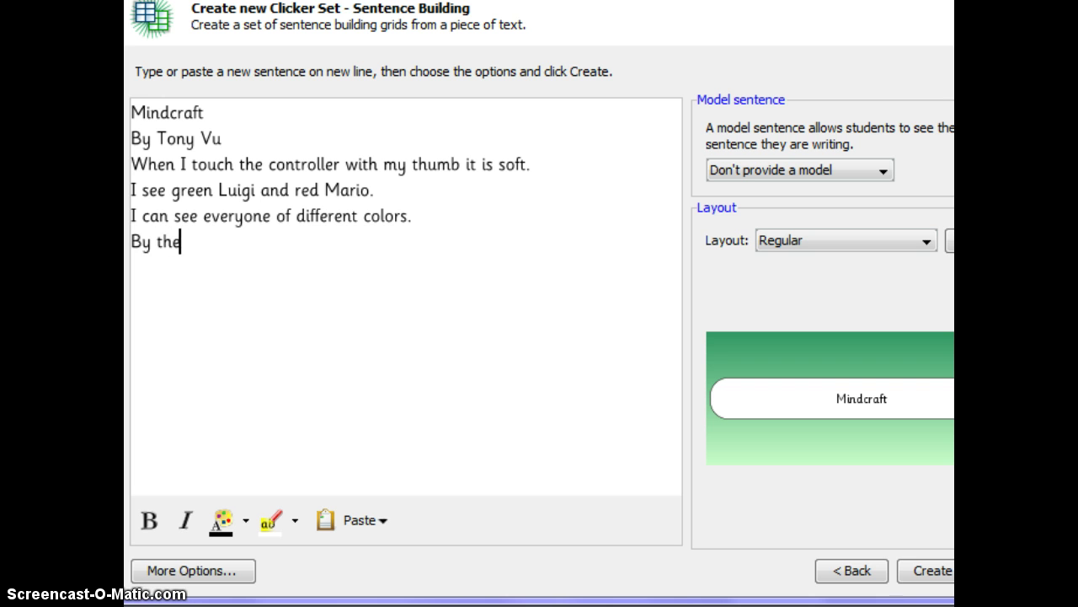
text( way I see )
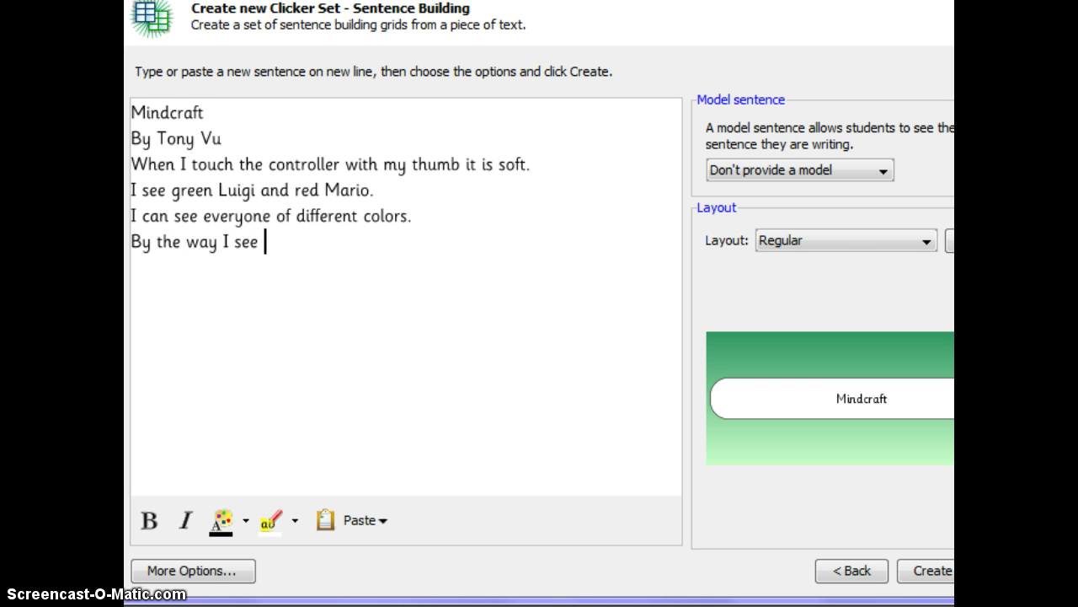
text(the bad ma)
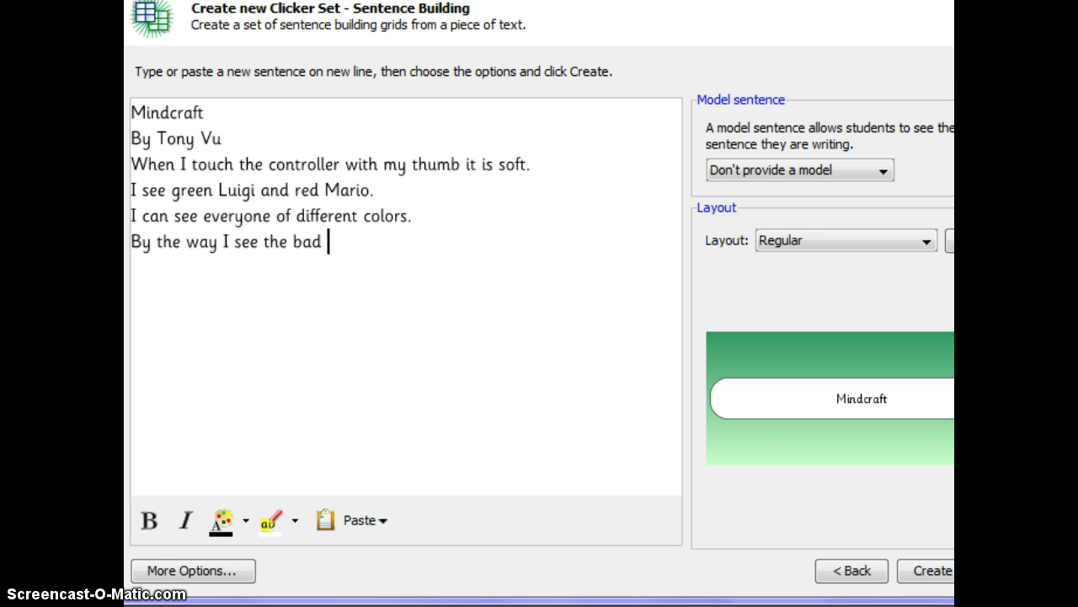
key(BackSpace)
text(inecraft. )
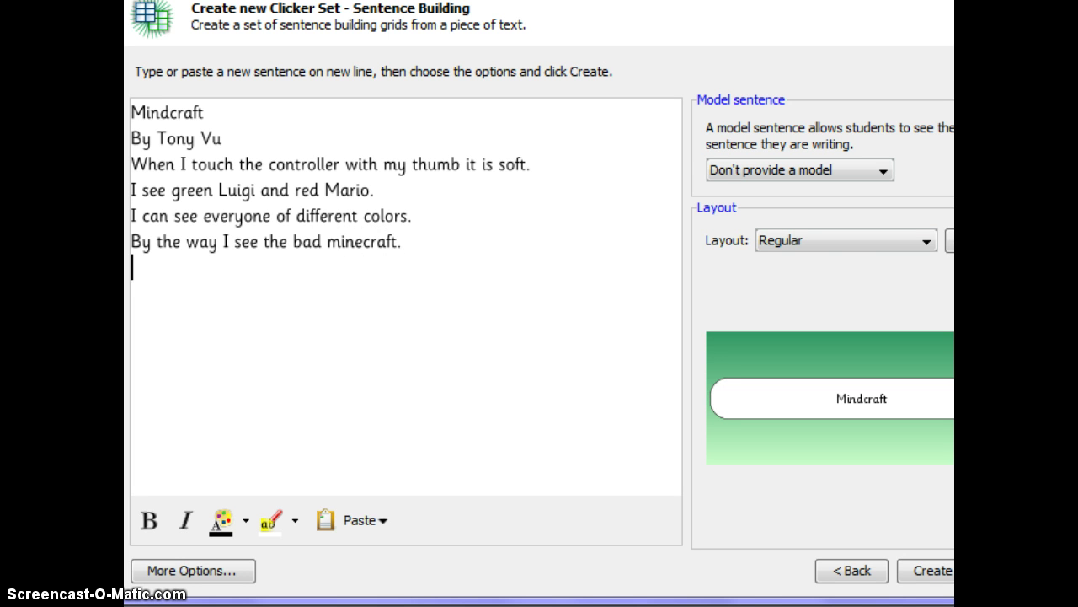
text(All of the good )
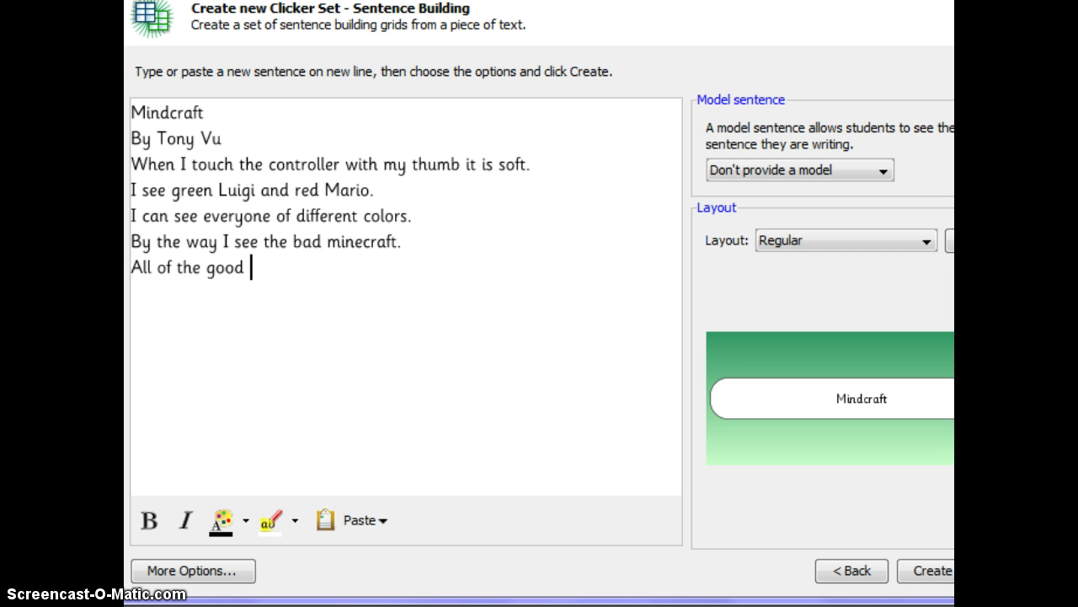
text(minecraft is on)
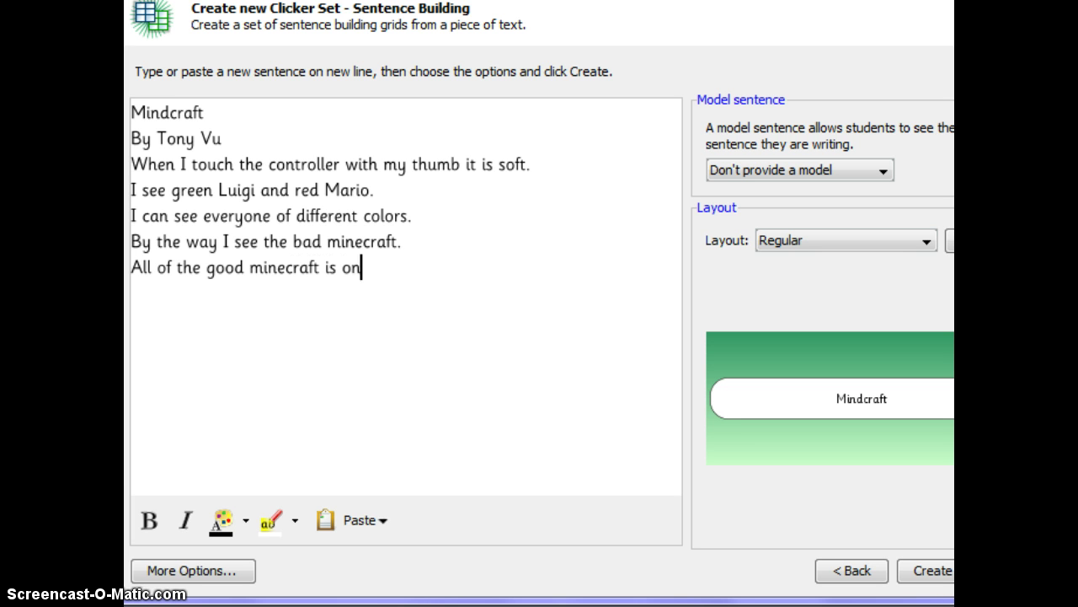
text( my team)
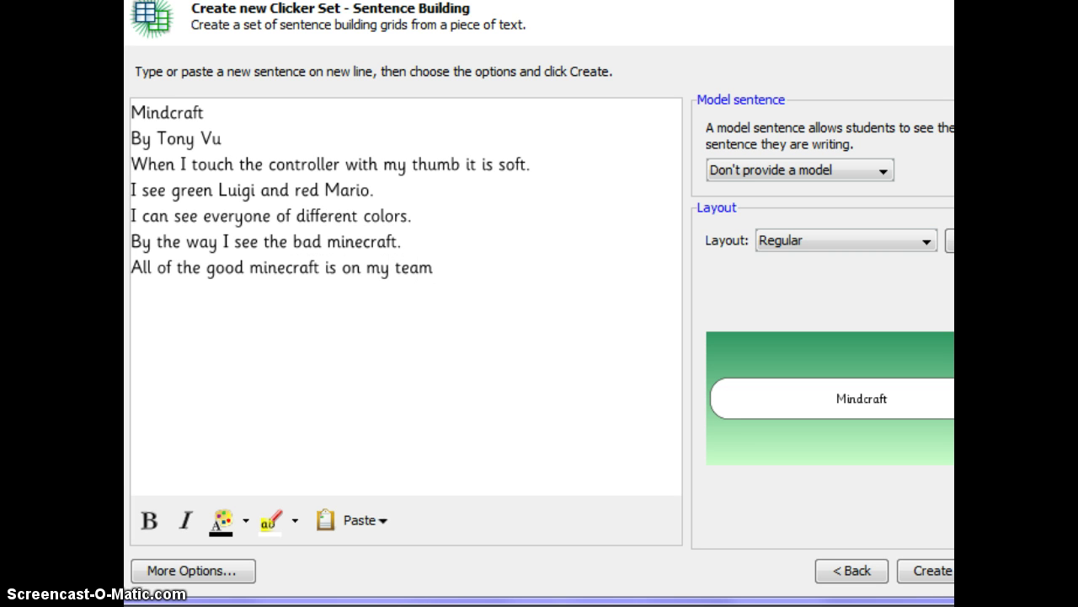
text(.)
Add the closing line 'Pchew! Pchew! I hear some bad guy trying to get my team.'.
key(Return)
text(Pchwe)
text(!)
key(BackSpace)
key(BackSpace)
key(BackSpace)
text(ew! Pchew)
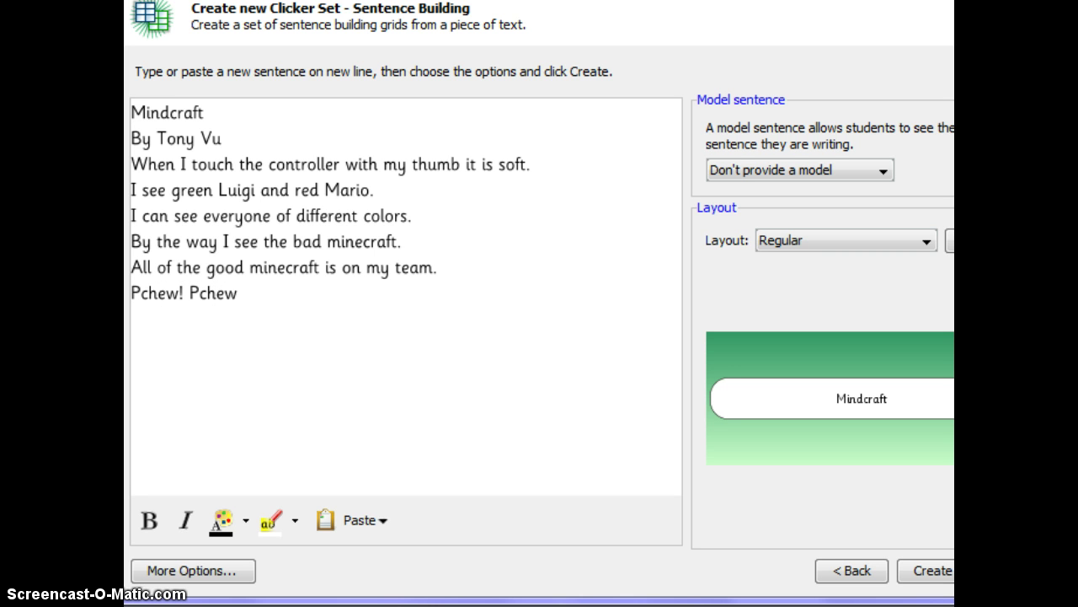
text(! I hear some bad)
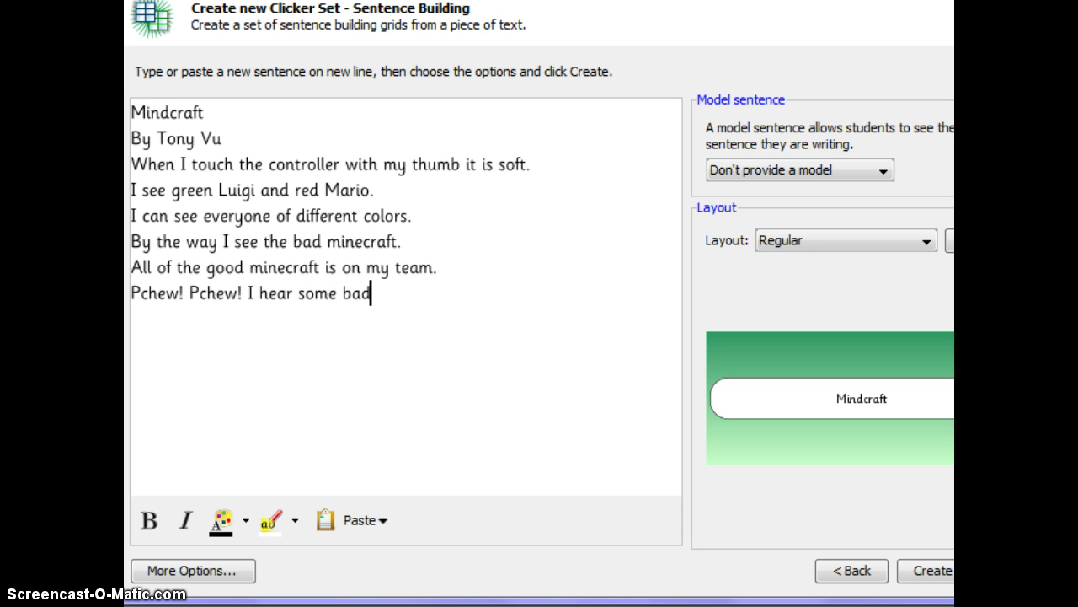
text( guy trying )
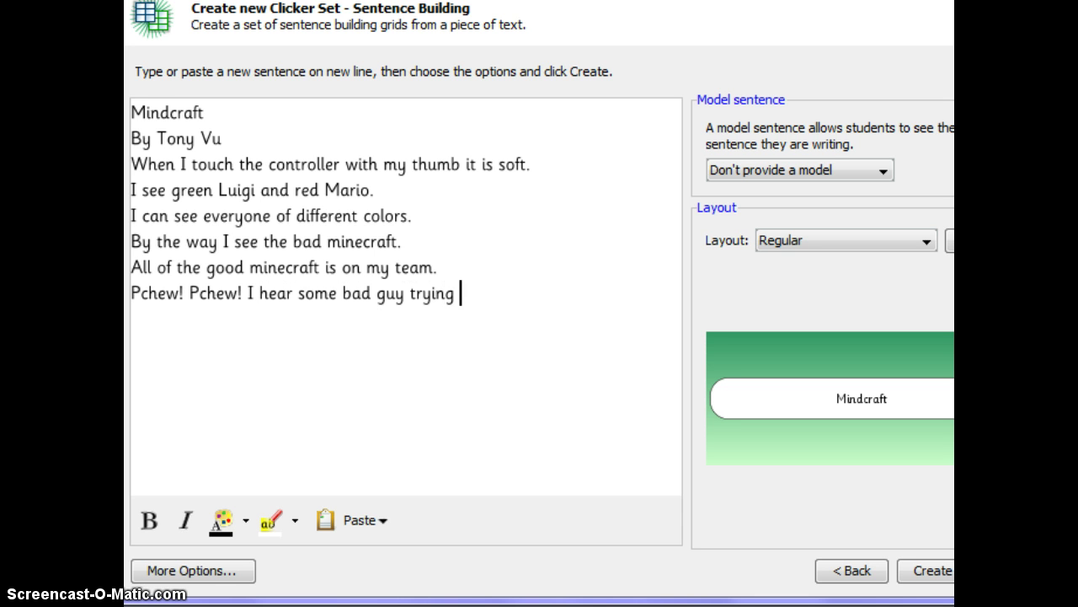
text(to get my team.)
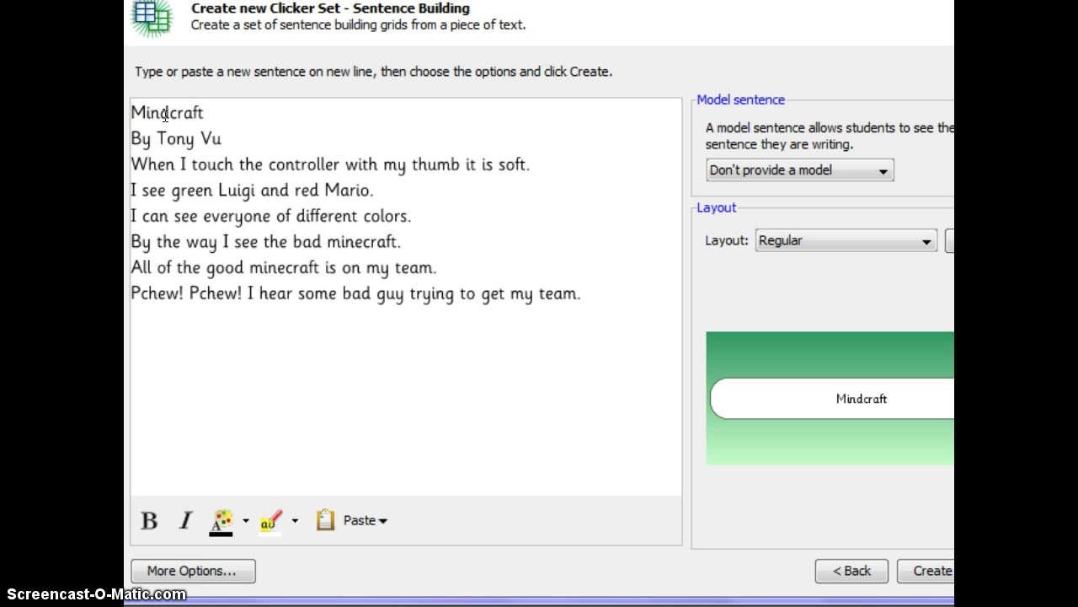
Fix the title spelling by replacing the 'd' in Mindcraft with 'e'.
click(166, 116)
key(BackSpace)
text(e)
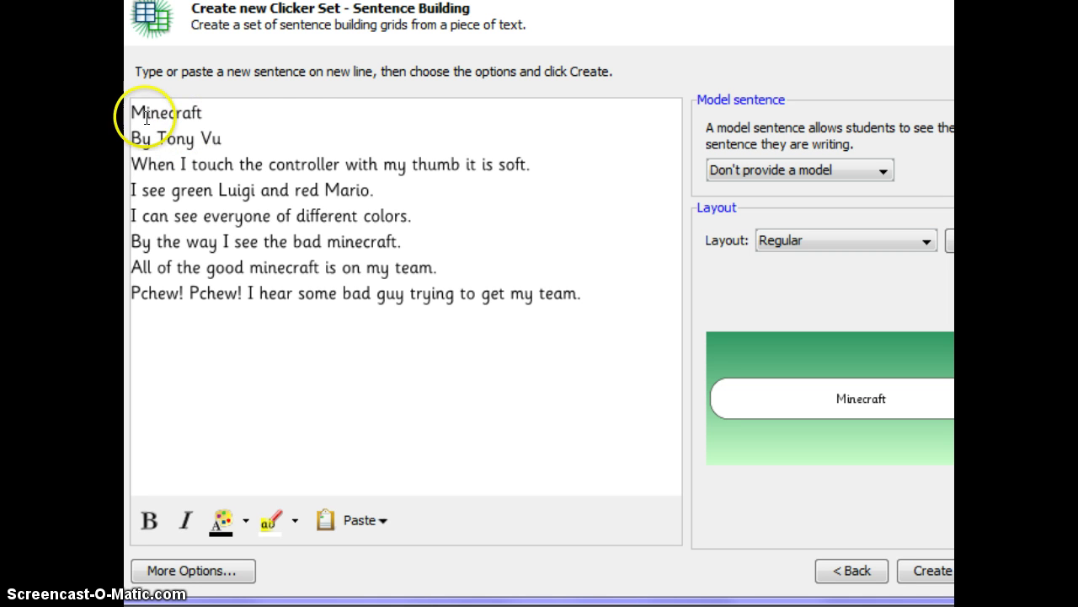
click(209, 113)
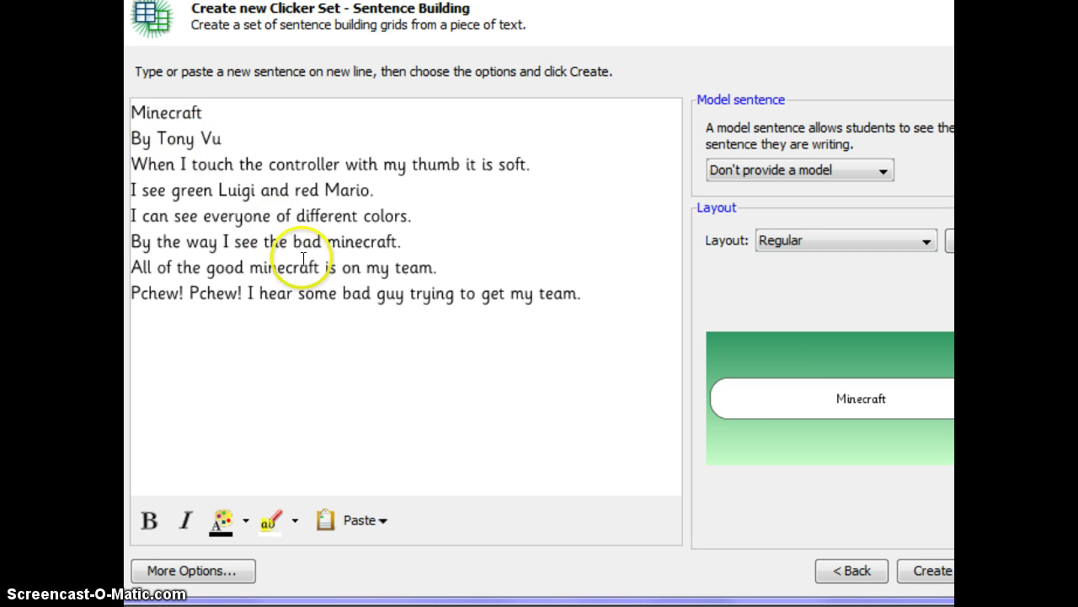
click(934, 578)
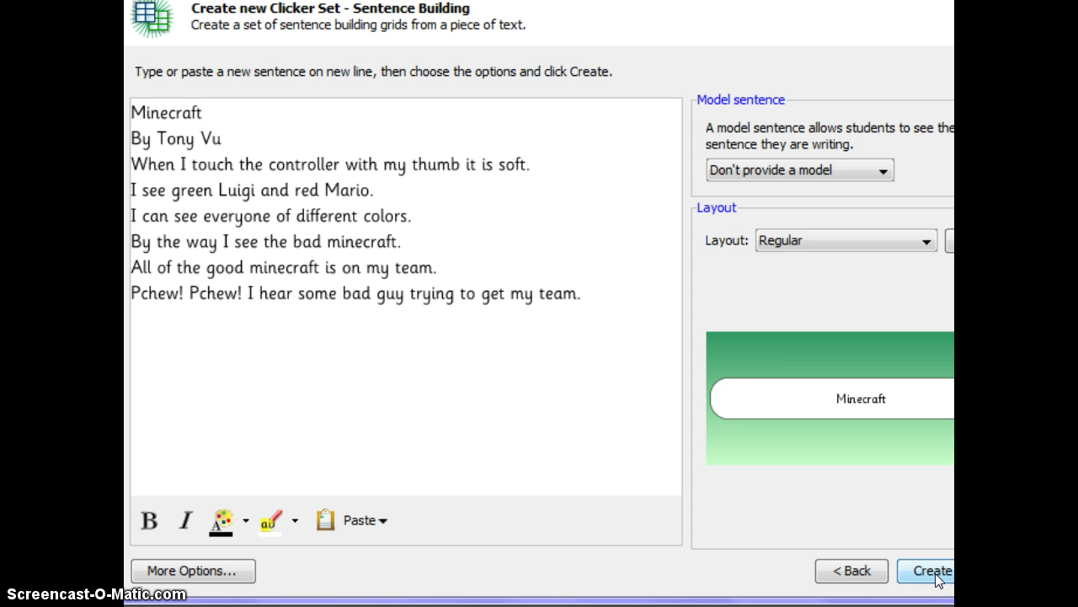
Generate the word-button grid from the poem text and browse its pages.
click(935, 576)
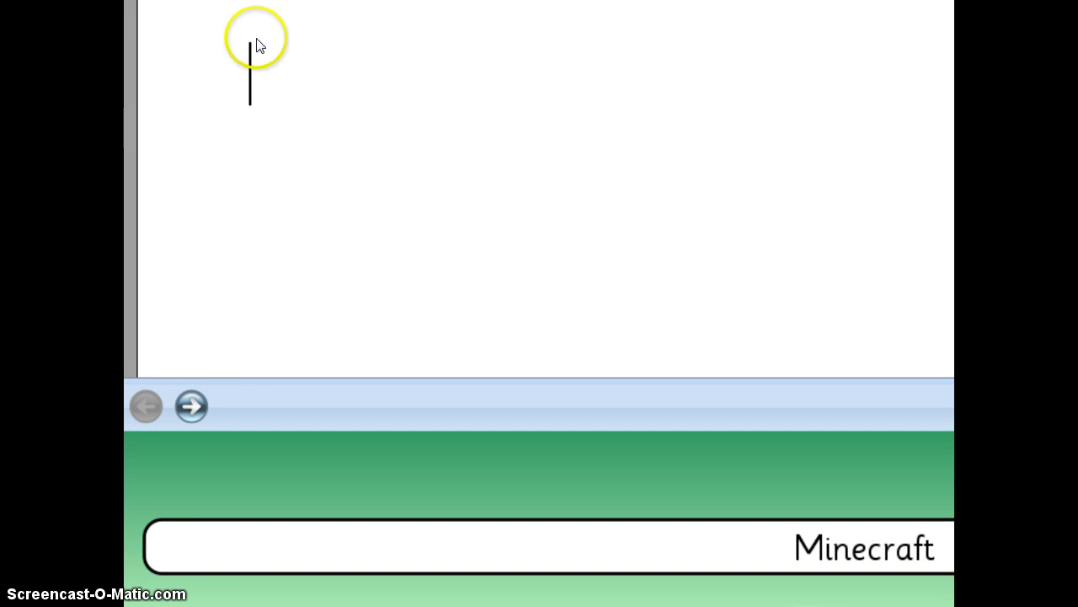
click(190, 408)
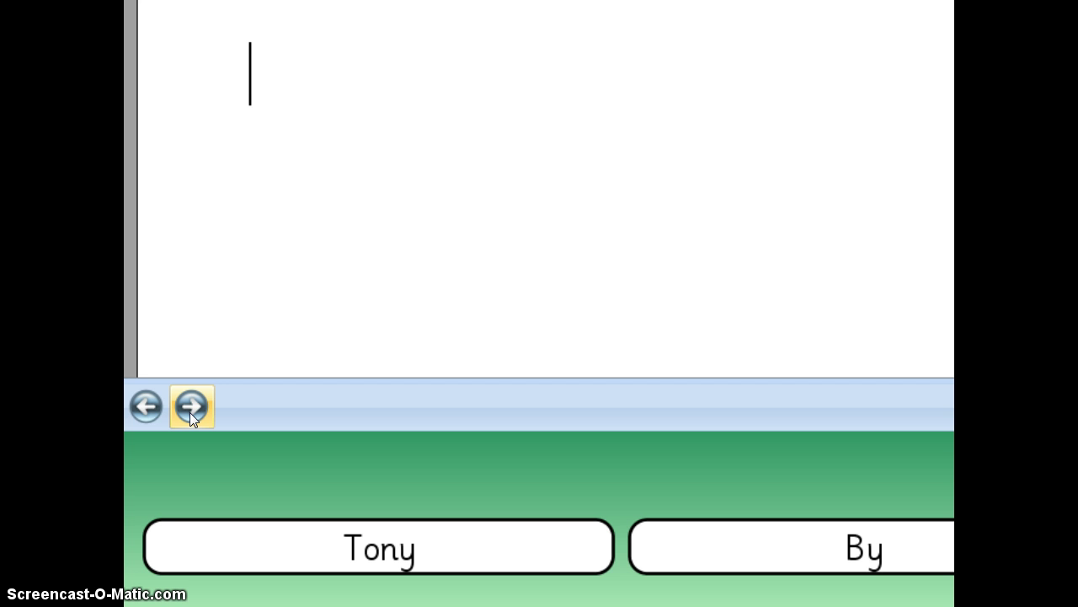
click(143, 409)
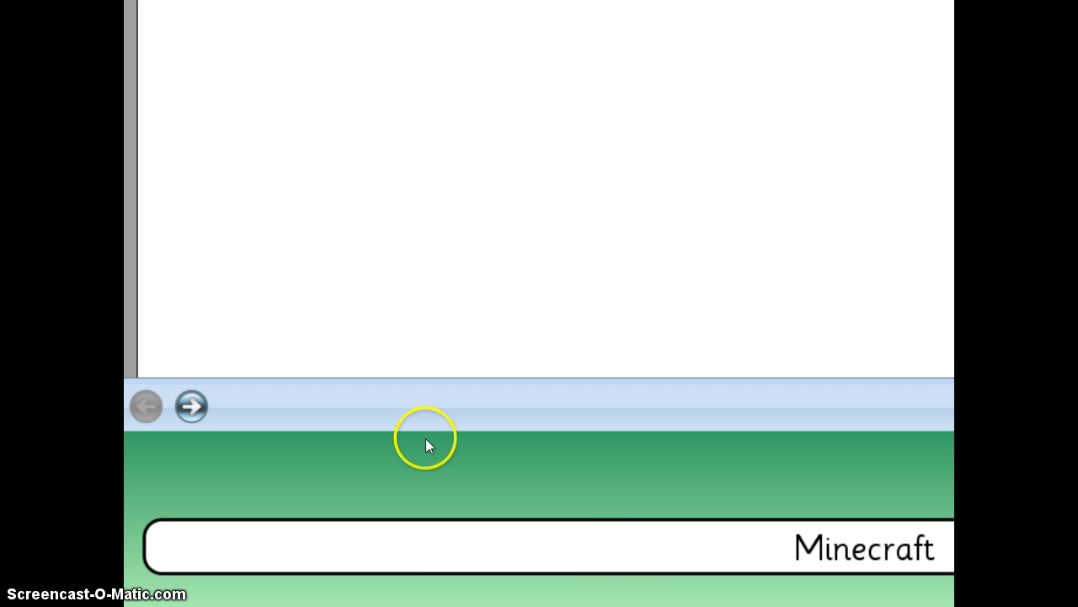
Write 'Minecraft By' into the document using the word buttons.
click(541, 556)
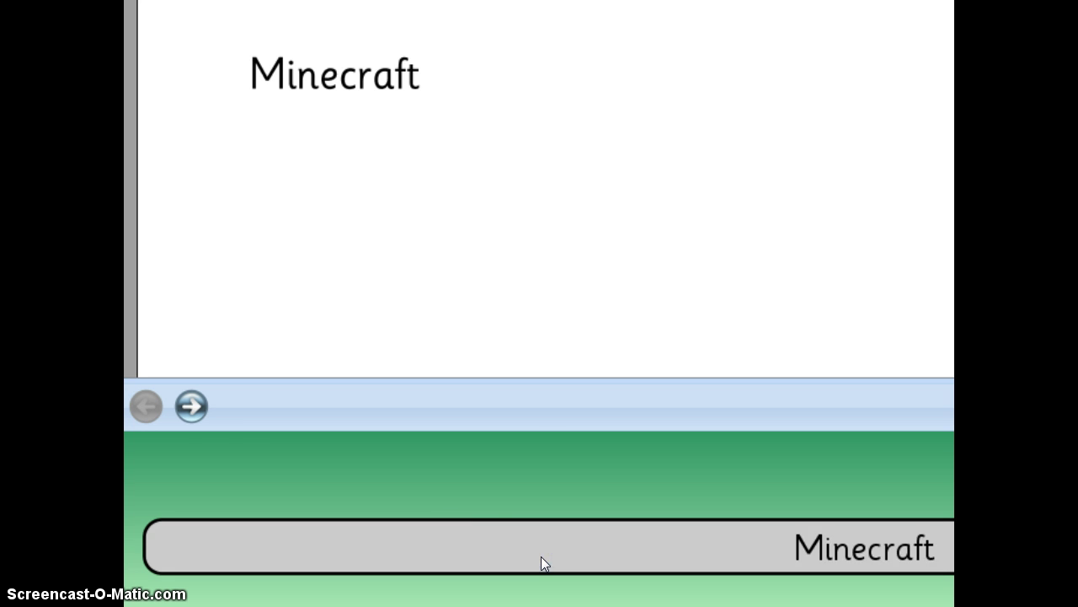
click(185, 405)
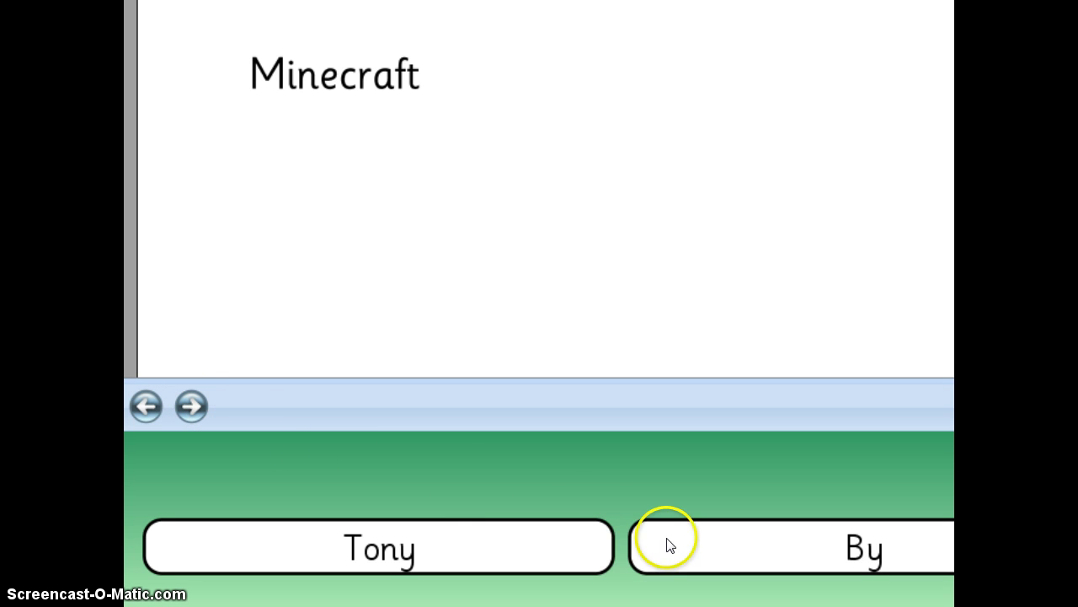
click(701, 547)
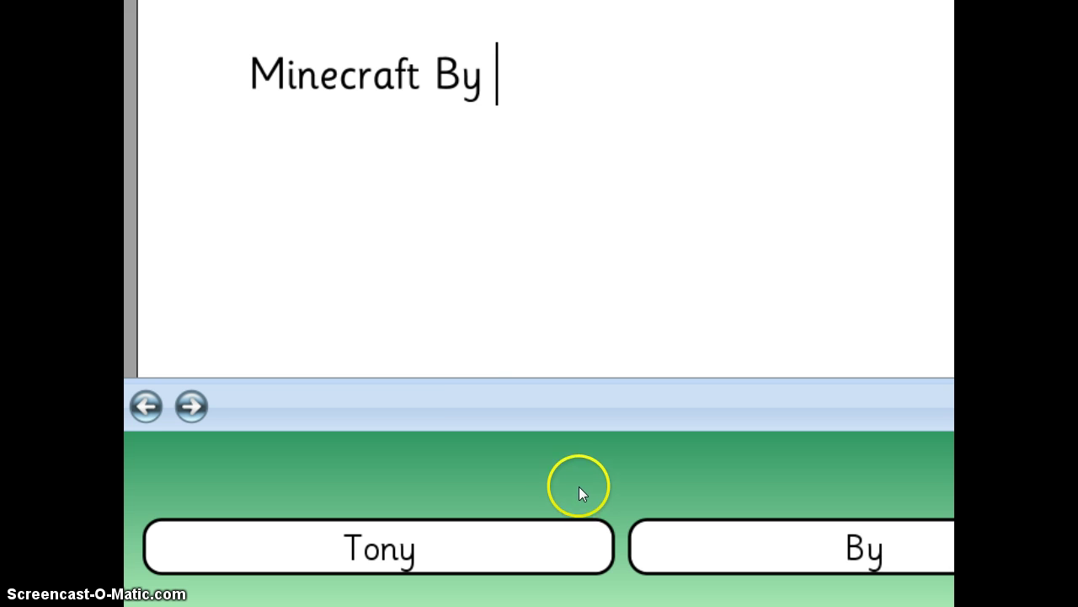
Move 'By' onto its own line below Minecraft, removing the leading space.
click(418, 74)
key(Return)
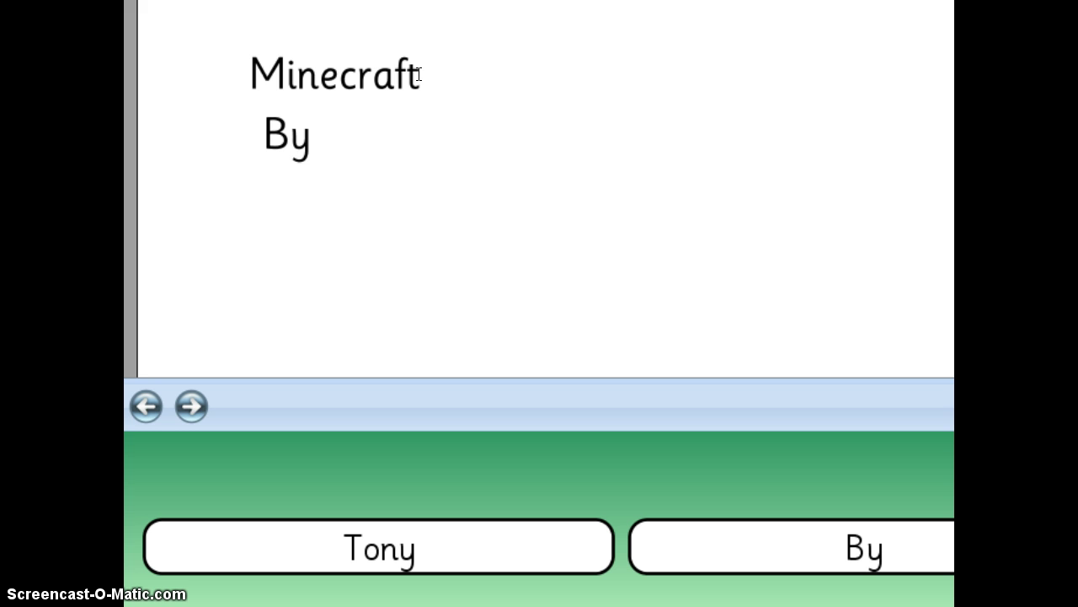
key(Delete)
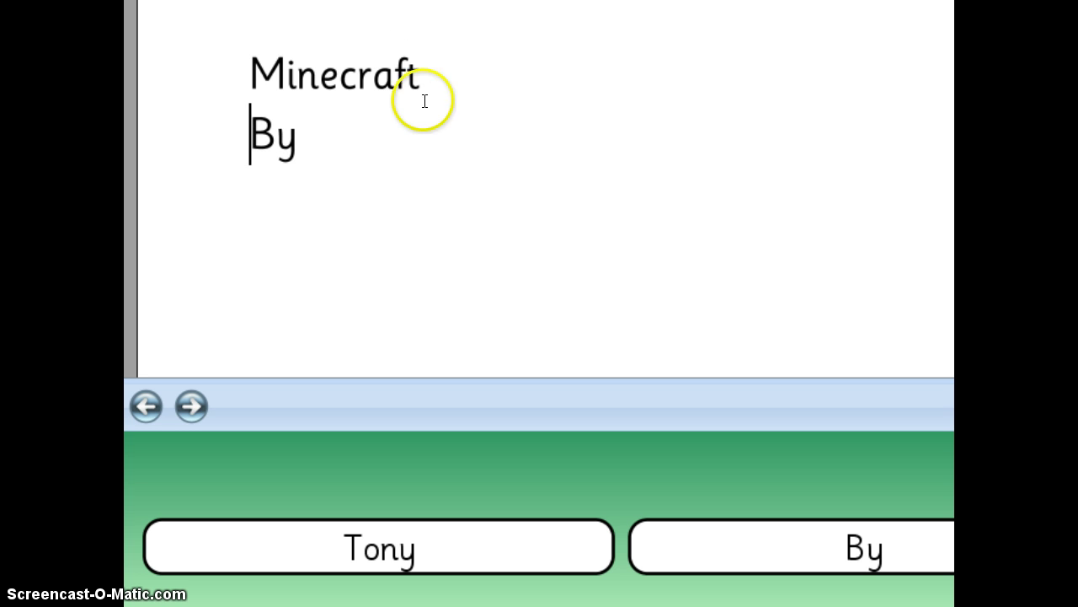
Complete the byline with the author's first name button and typed surname, fixing the spacing.
click(310, 142)
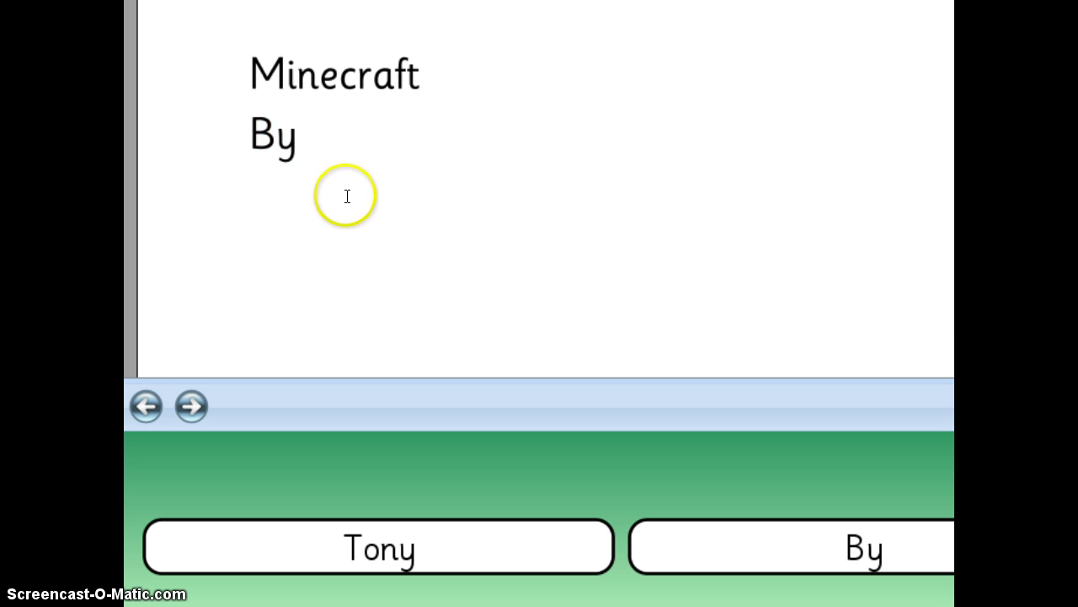
click(432, 544)
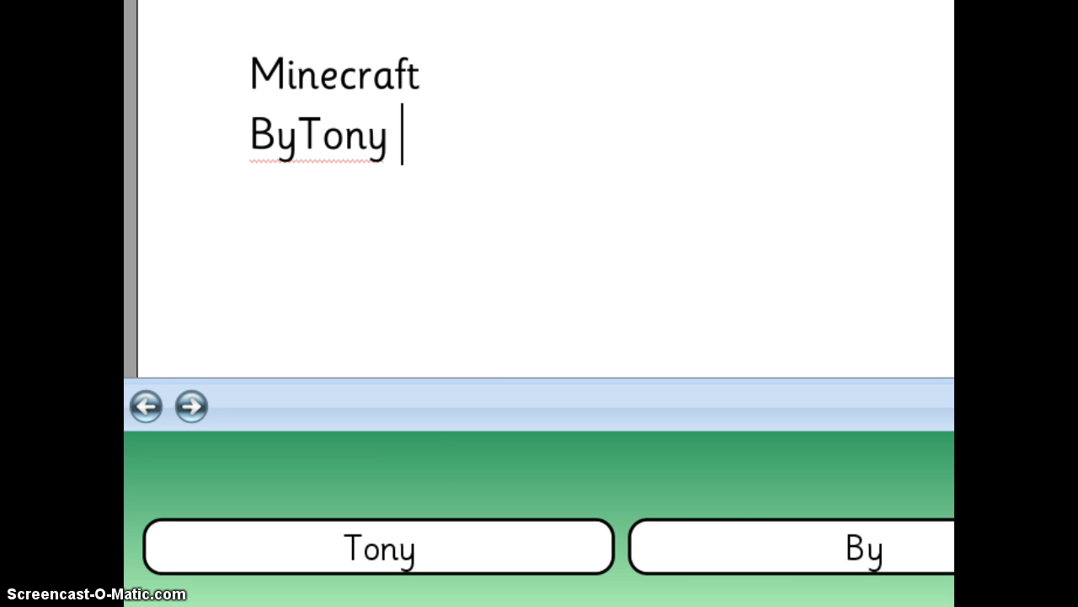
text(Vu)
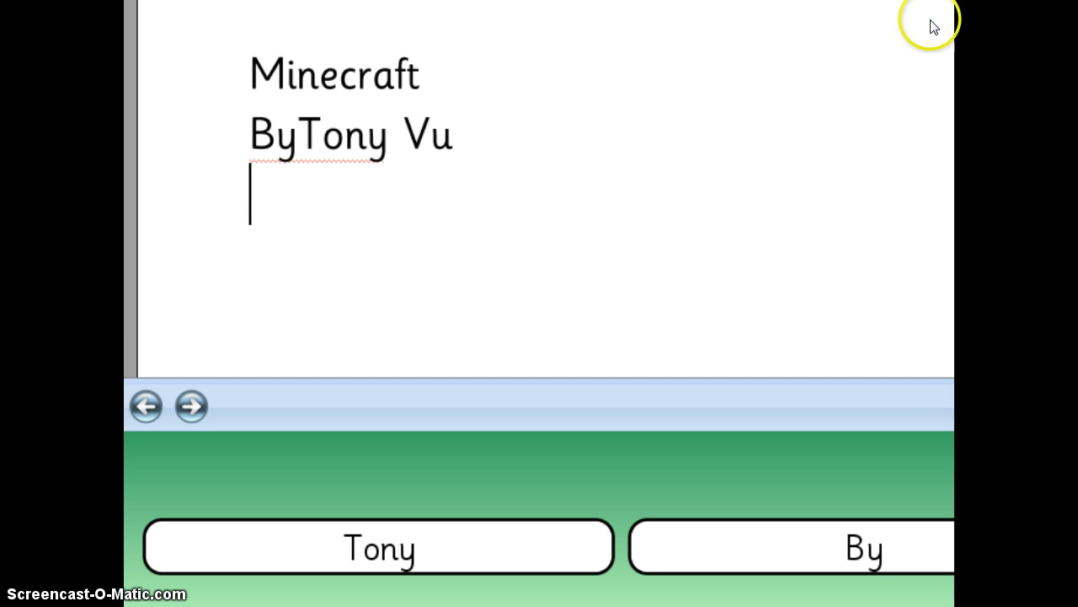
double_click(301, 141)
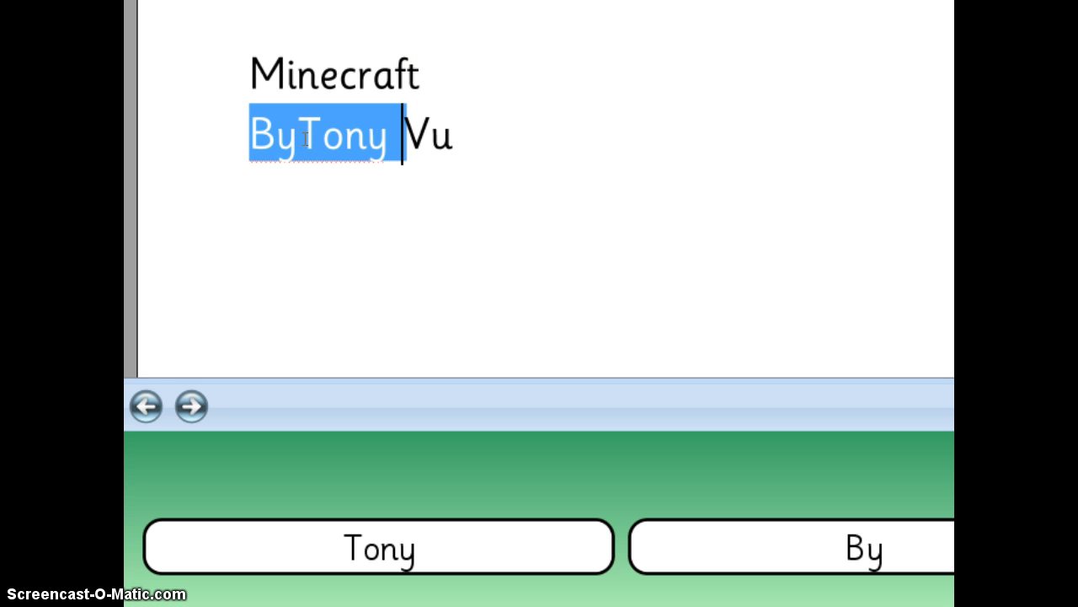
click(306, 140)
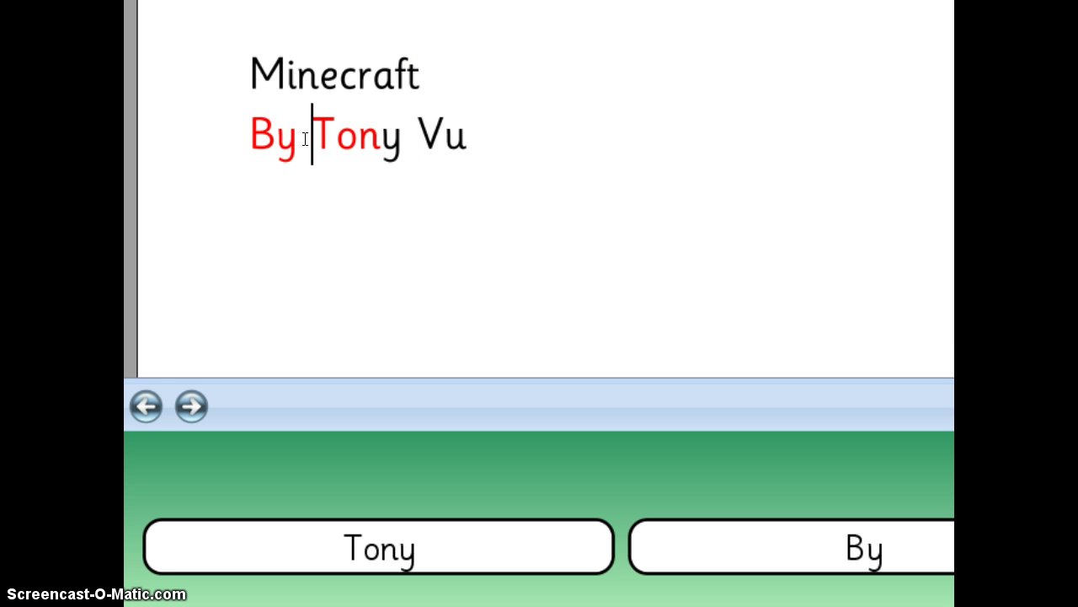
click(462, 141)
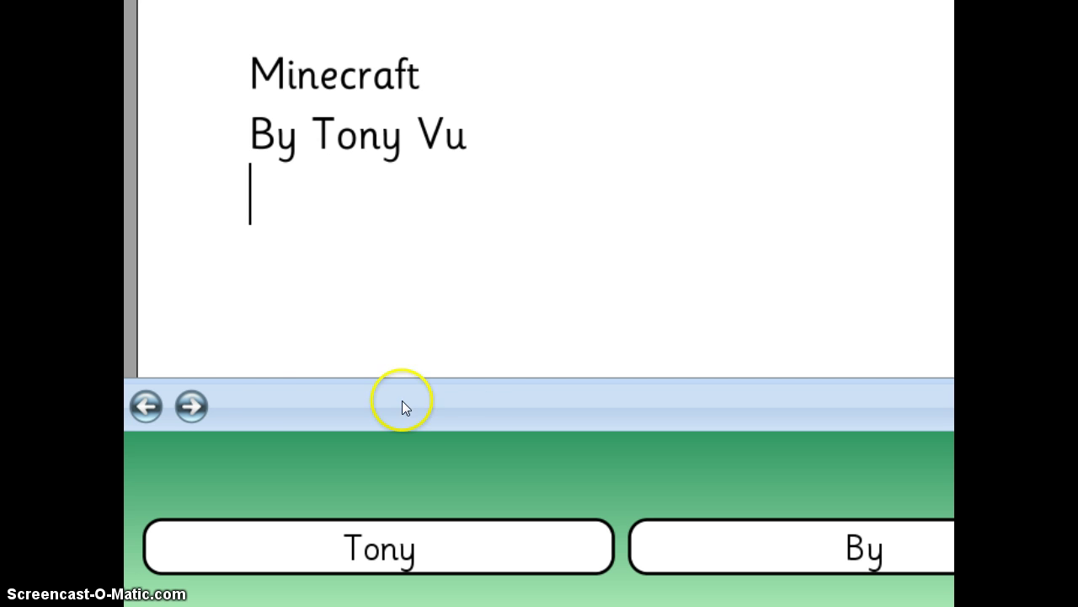
click(250, 73)
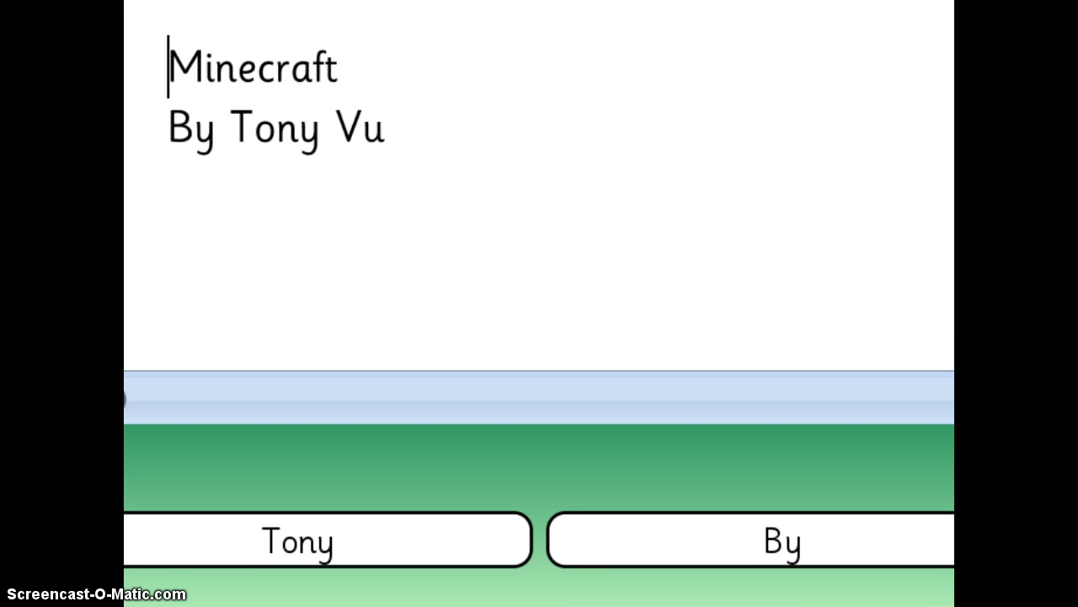
Add a new line below the byline and page the word grid forward.
click(405, 143)
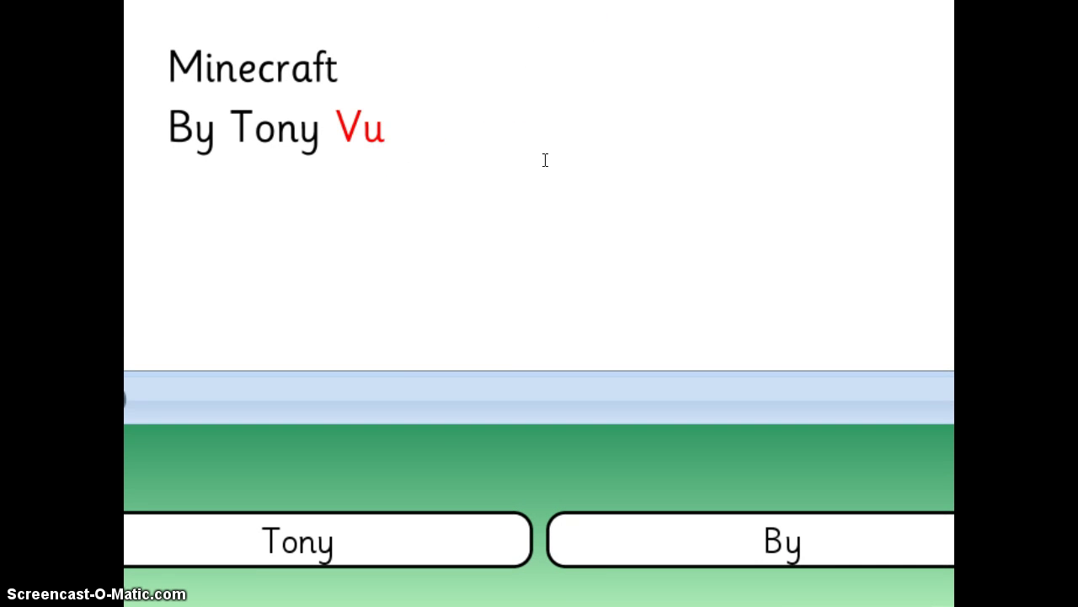
key(Return)
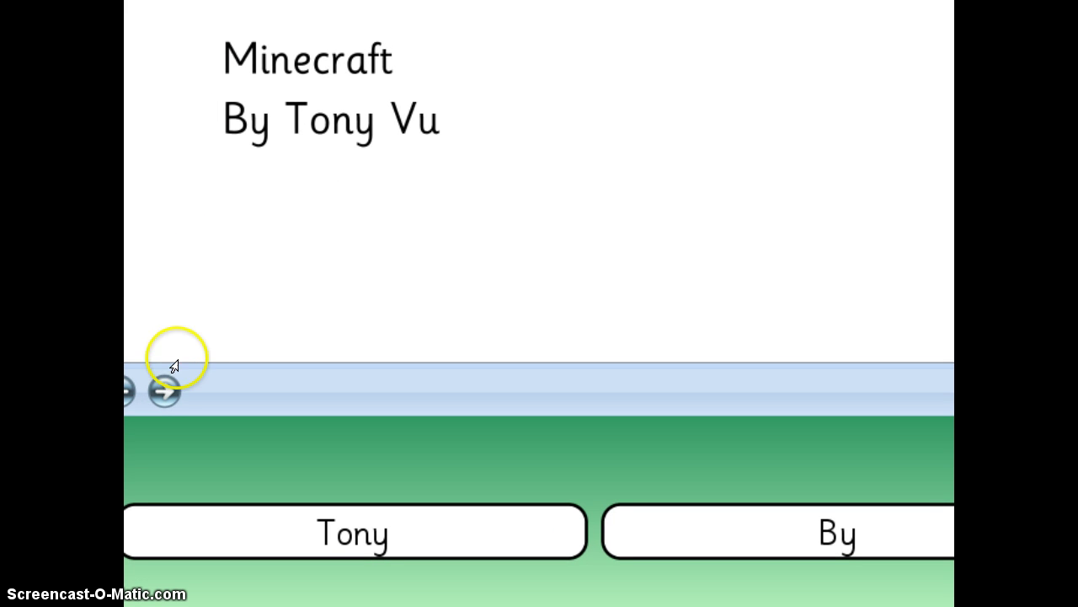
click(166, 390)
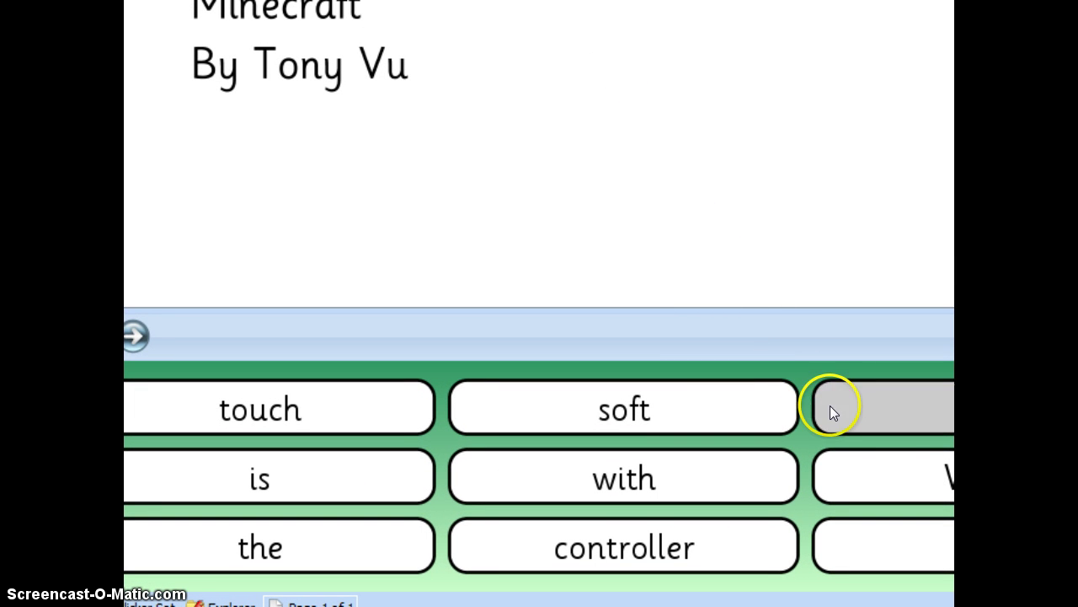
Build the line 'When I touch the controller with my thumb it is soft' from word buttons.
click(876, 468)
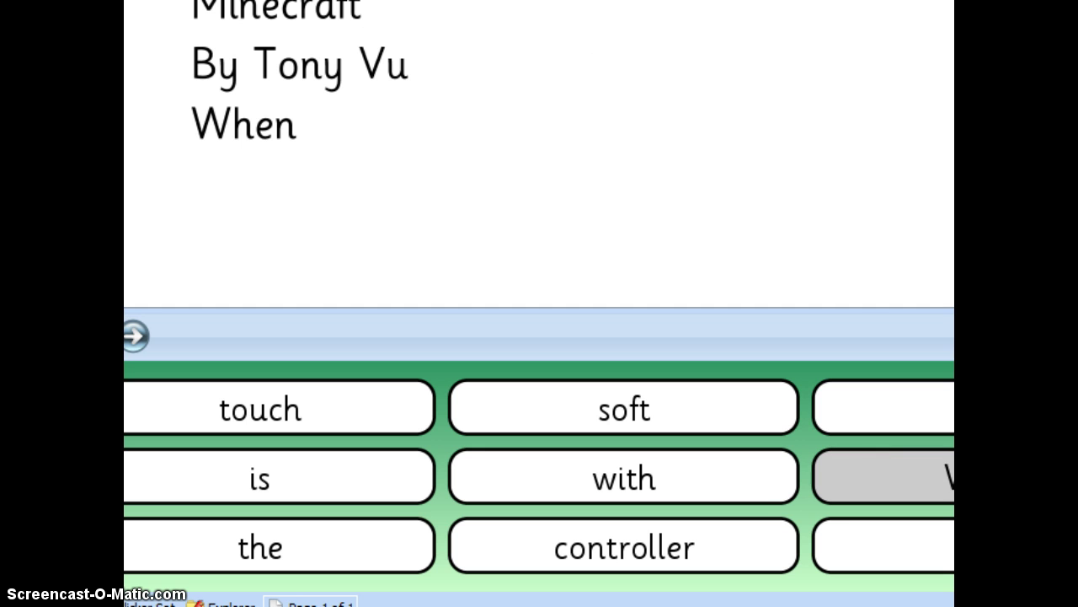
text(I)
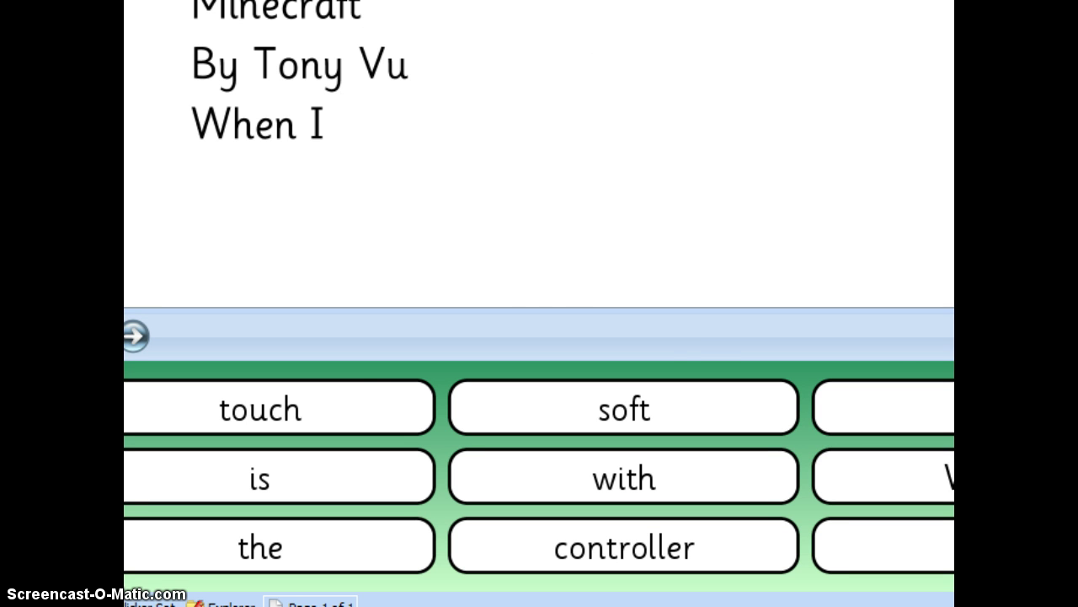
click(344, 411)
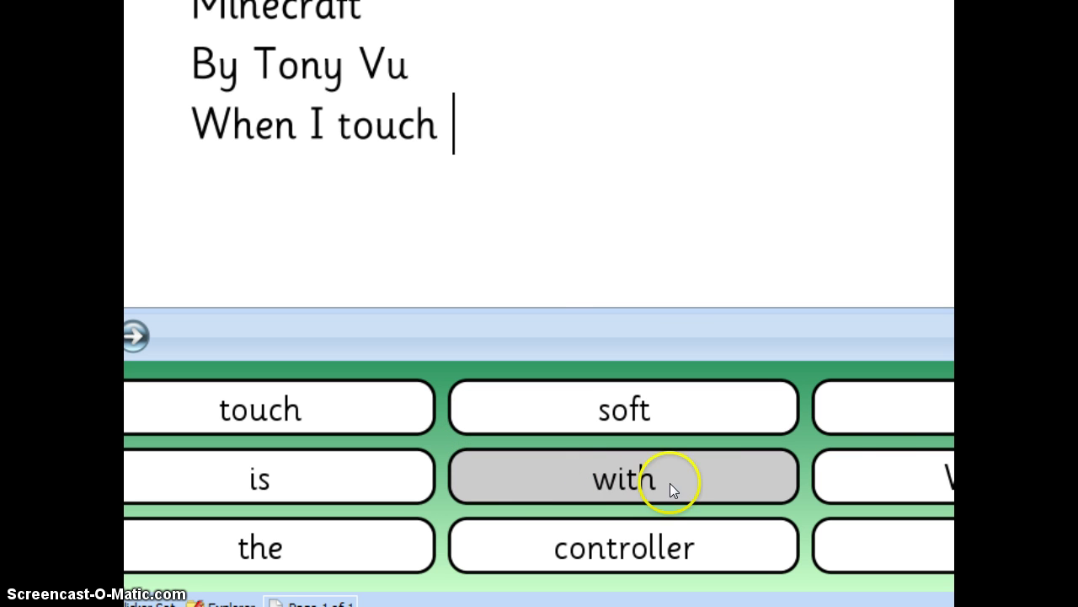
click(384, 557)
click(582, 549)
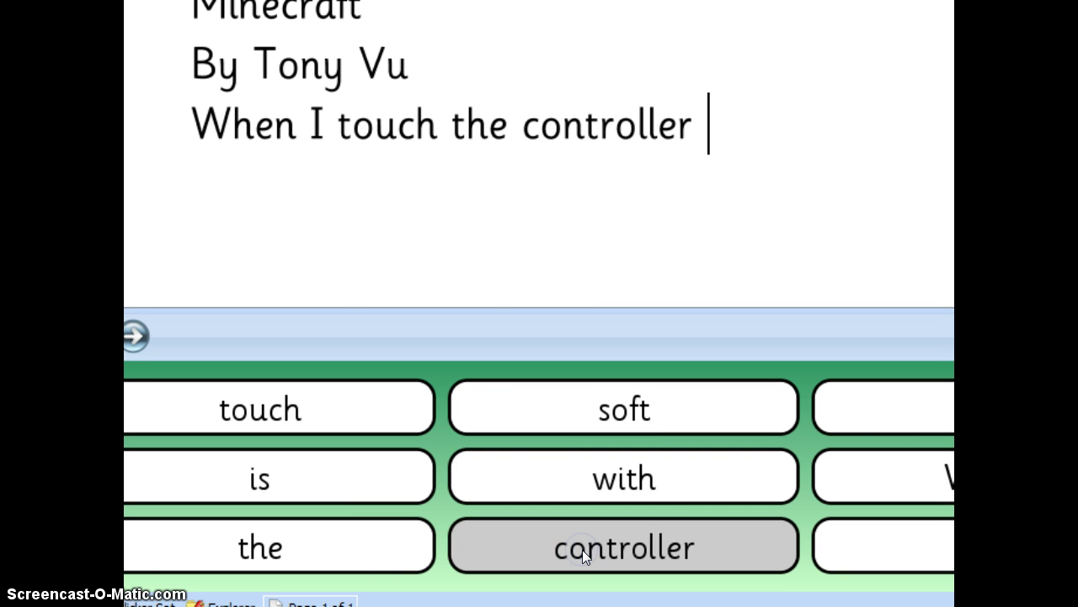
click(706, 453)
click(870, 536)
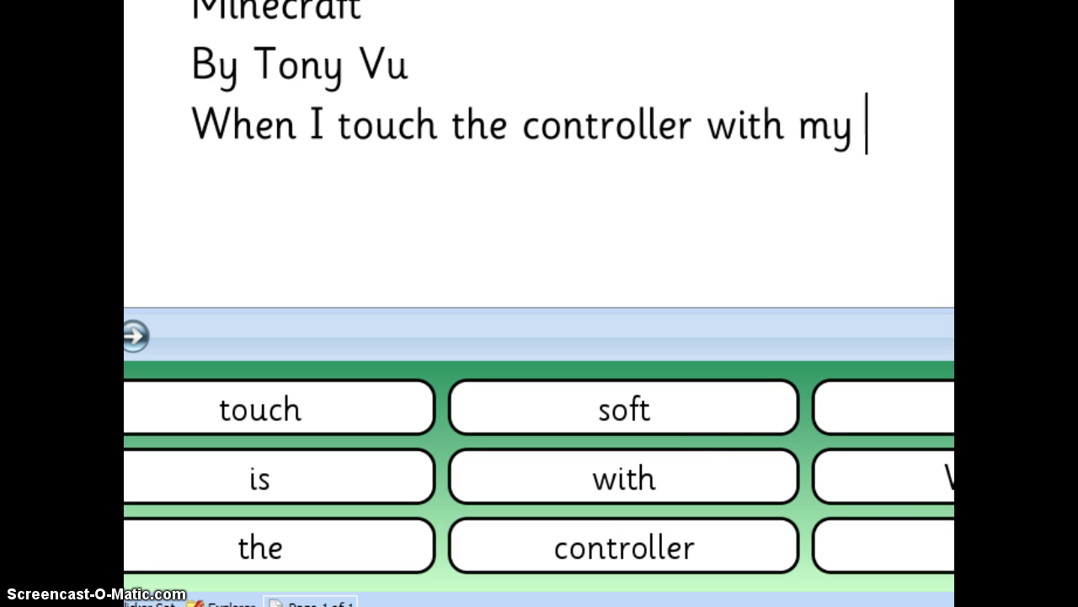
text(thum)
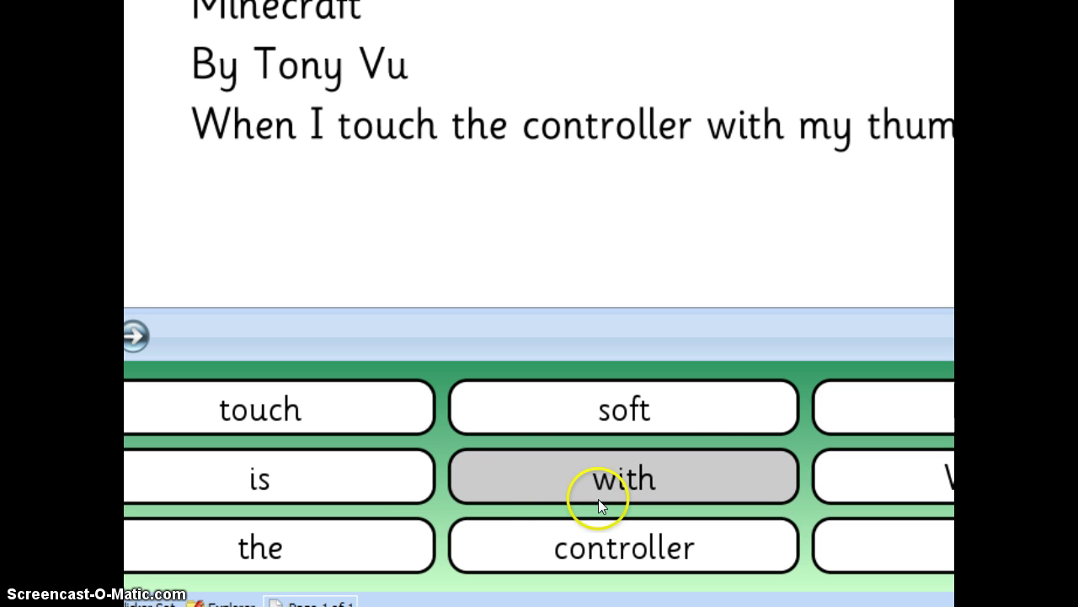
click(394, 477)
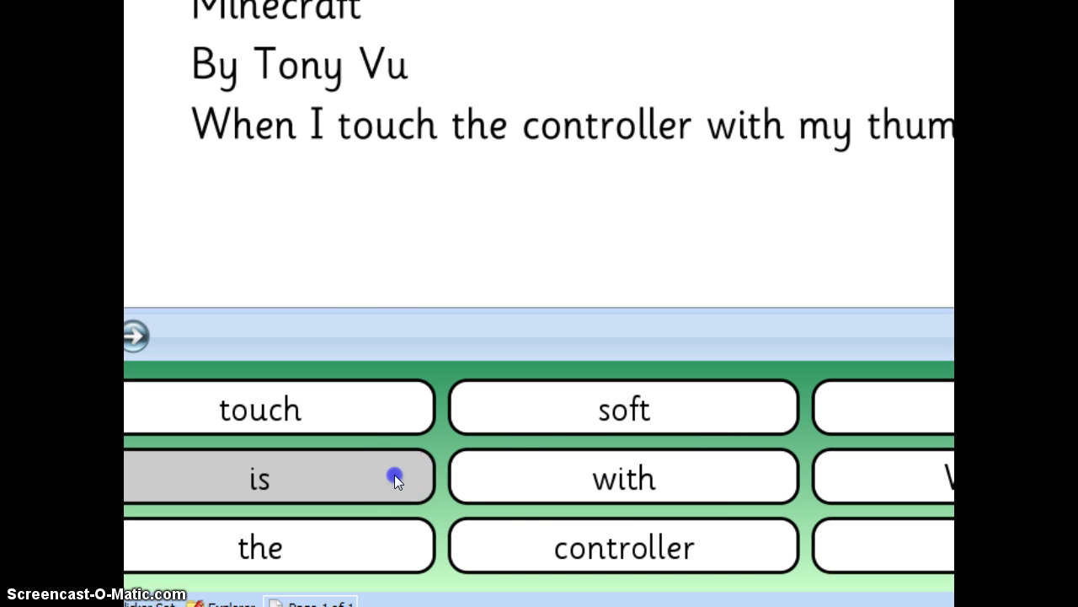
click(567, 414)
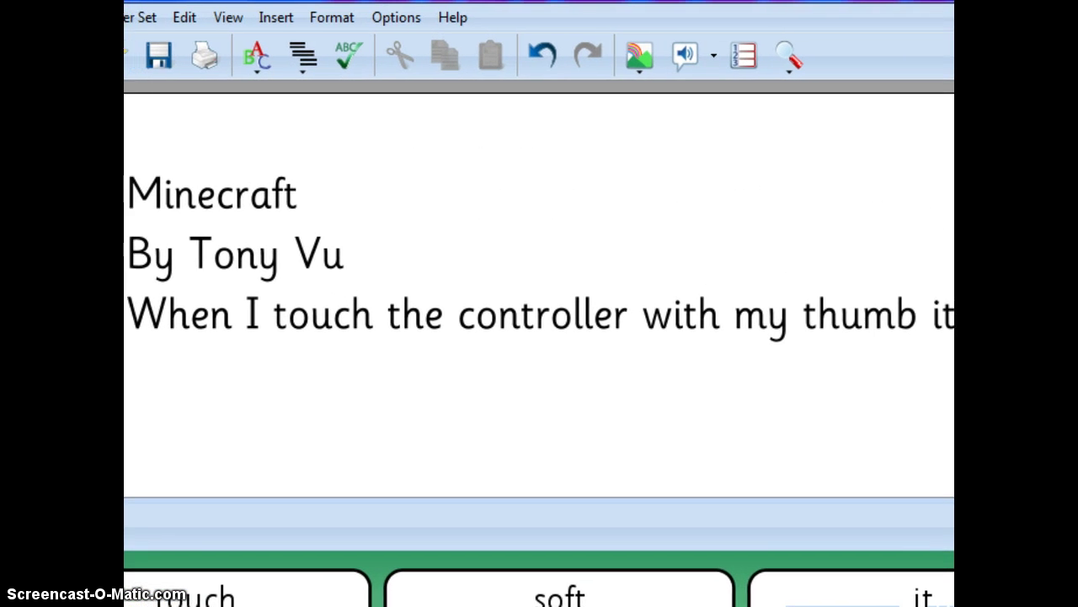
Have Speak Text read aloud 'When I touch the controller with my thumb it is soft'.
click(688, 62)
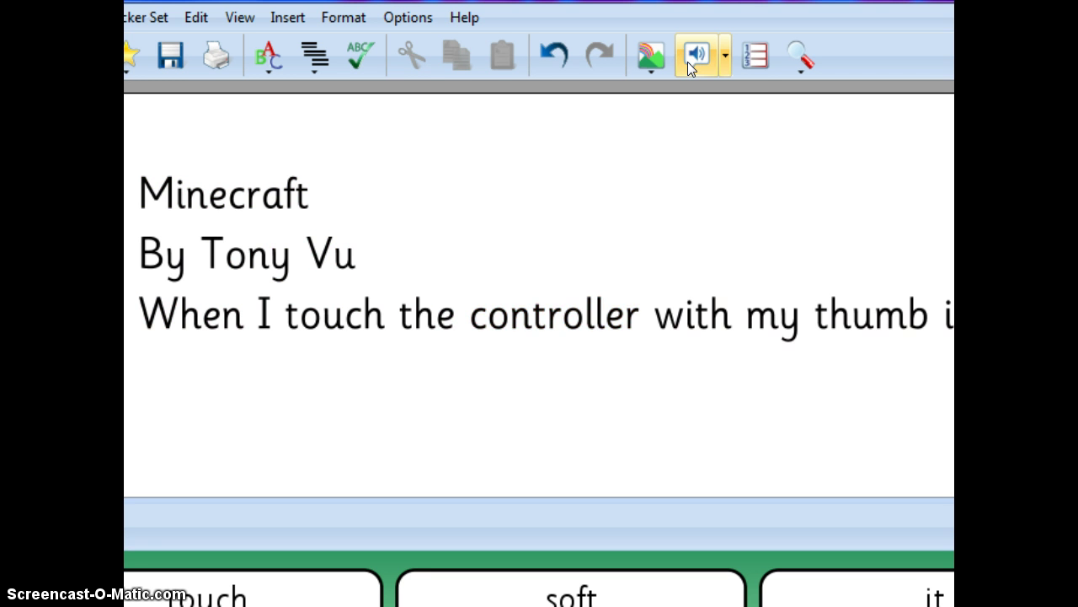
click(704, 26)
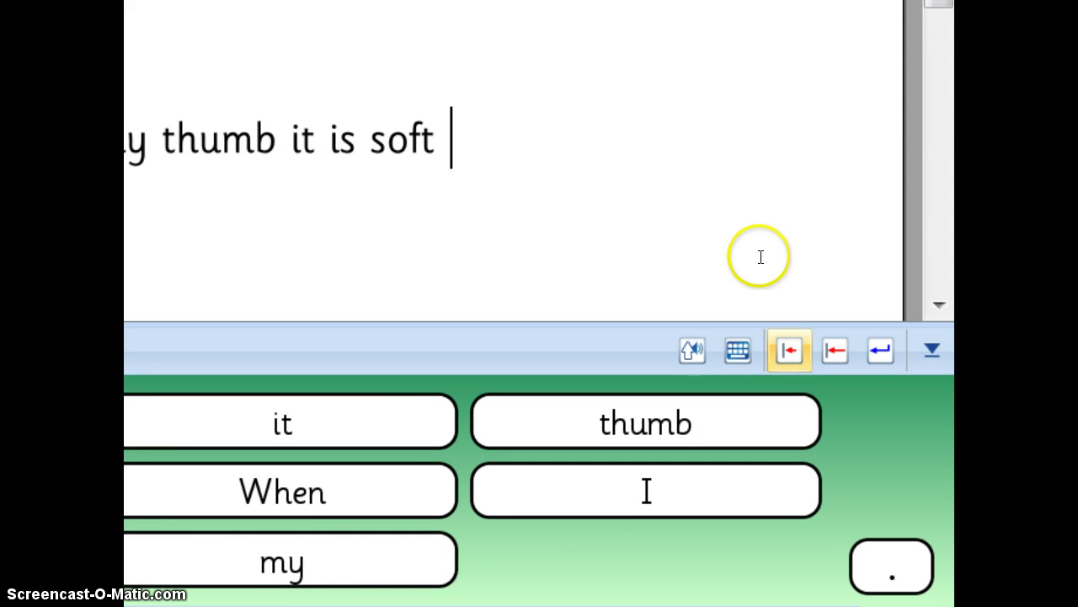
Add a full stop after 'soft' and listen to the completed first line.
click(888, 550)
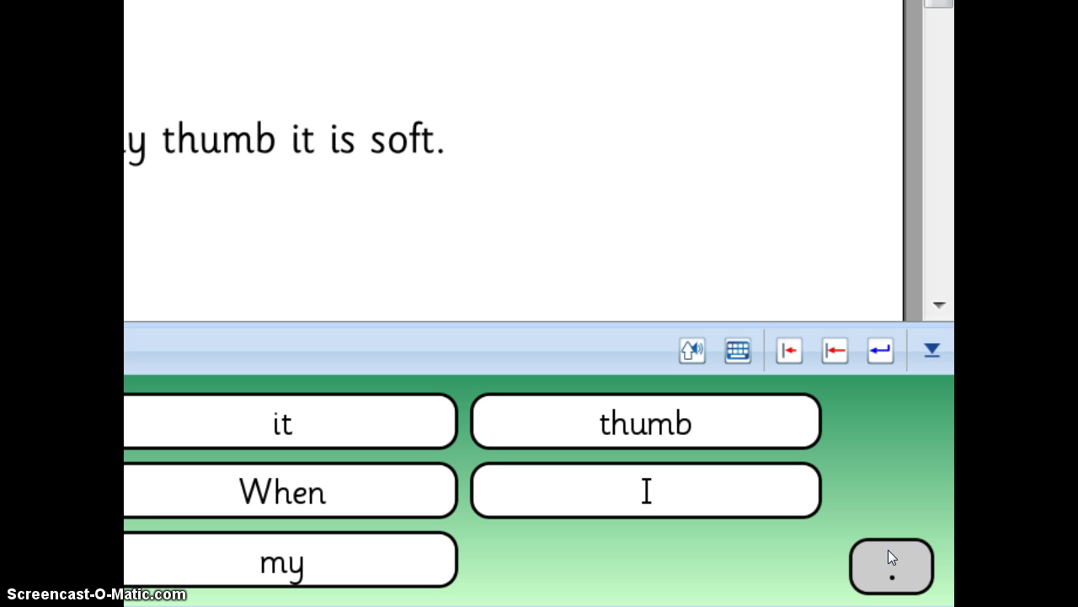
click(742, 479)
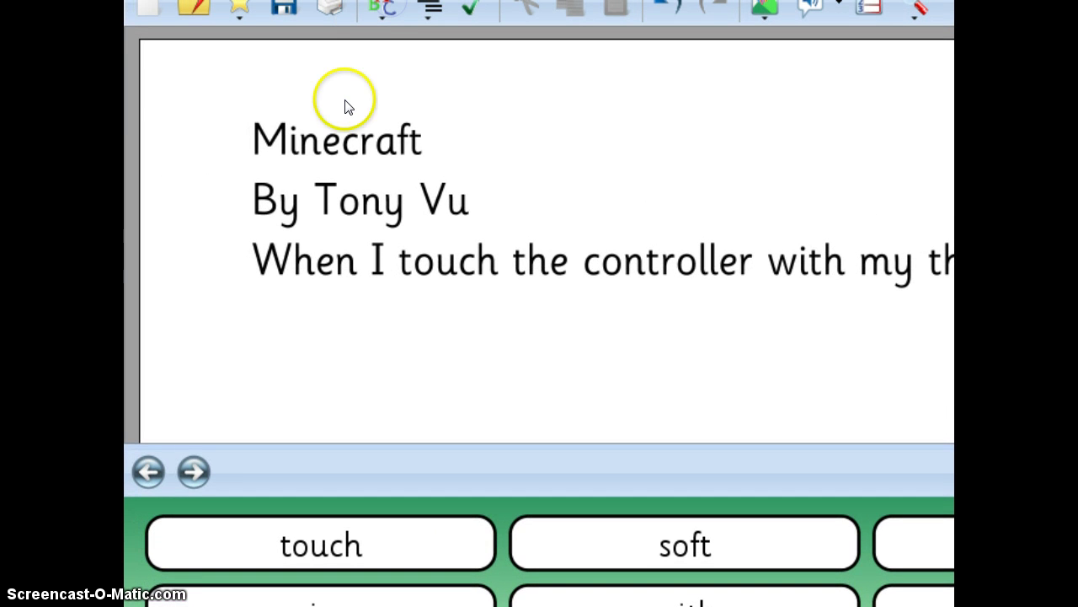
Write 'I see green Luigi and red Mario' on the empty line using word buttons and typing.
click(193, 475)
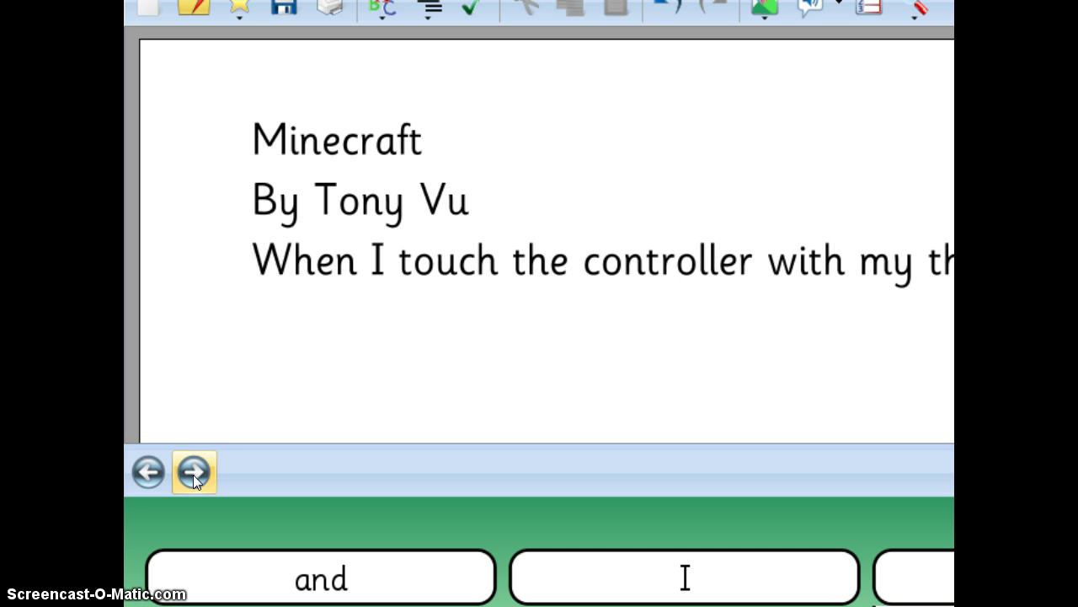
click(275, 306)
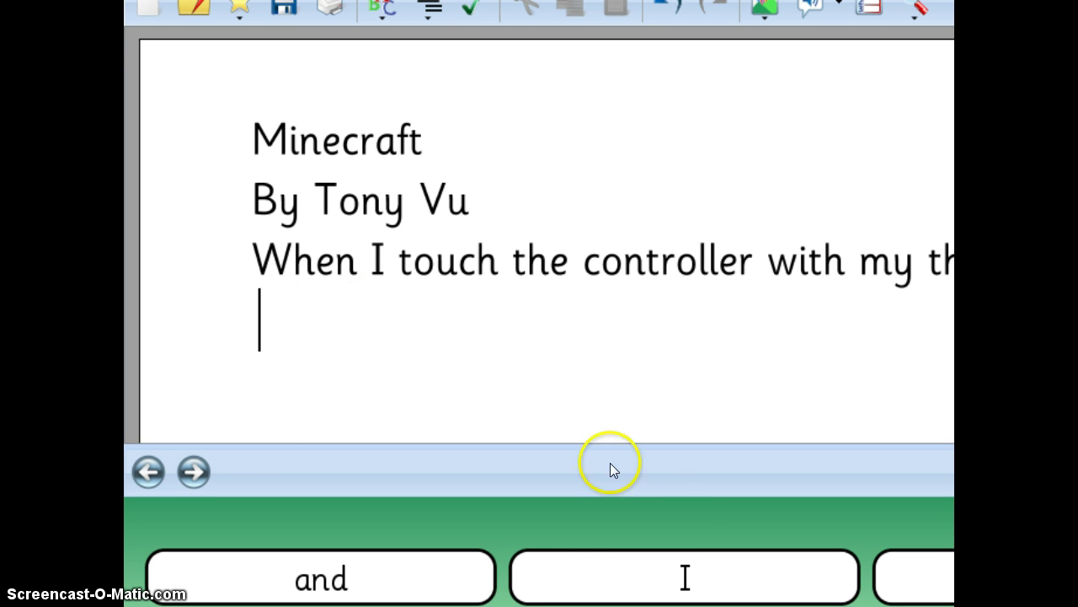
click(718, 577)
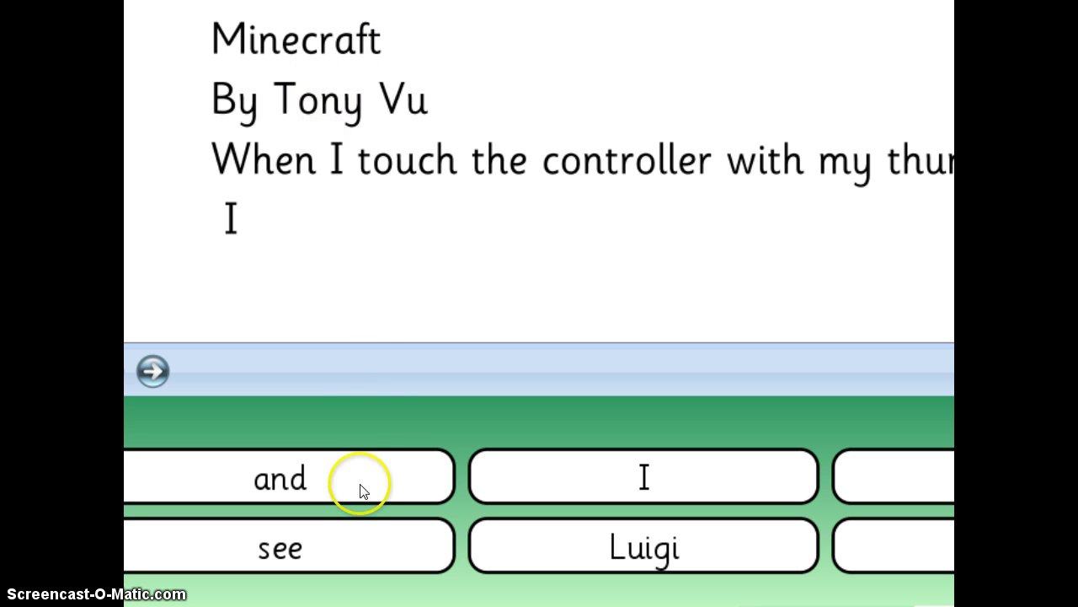
click(348, 537)
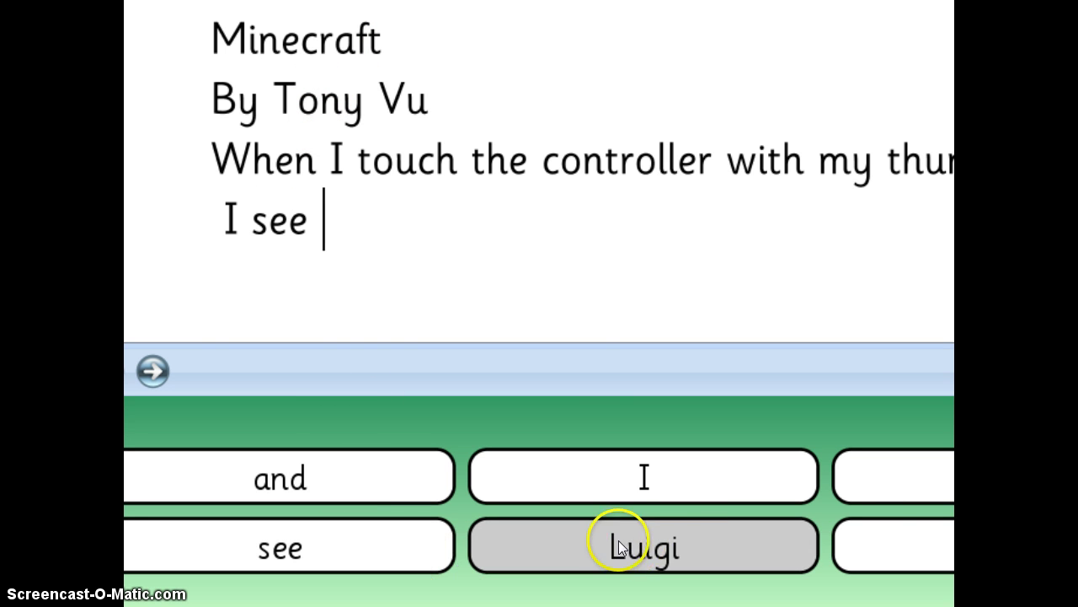
click(884, 531)
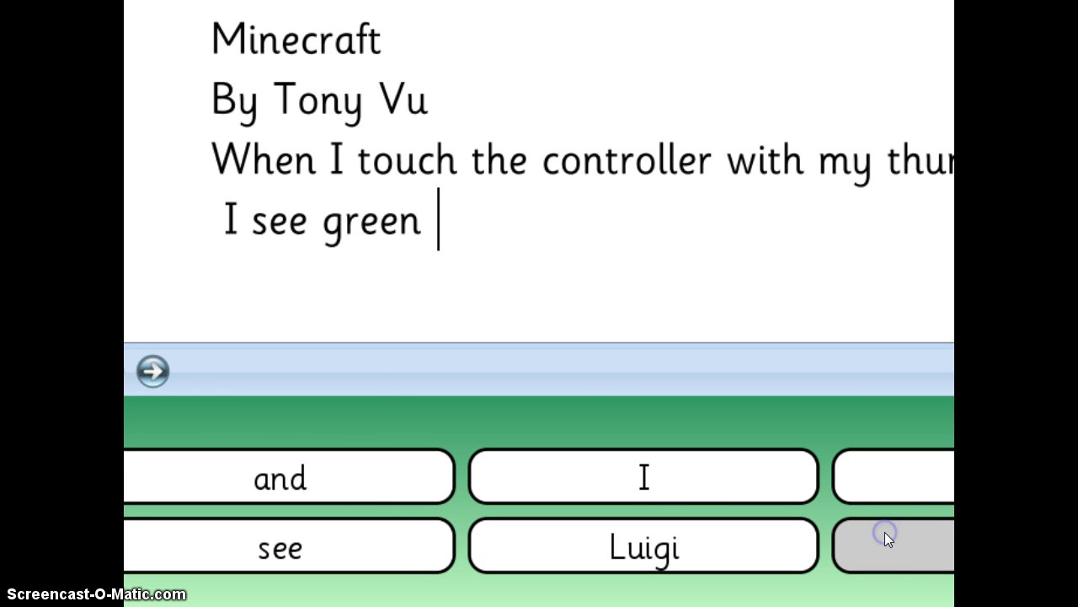
click(712, 554)
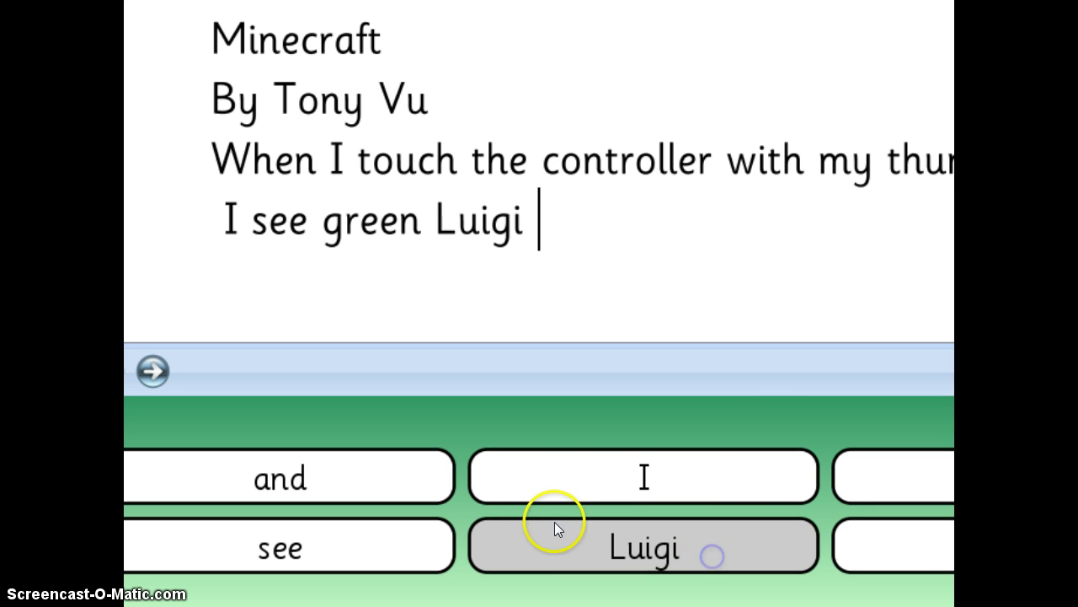
click(420, 454)
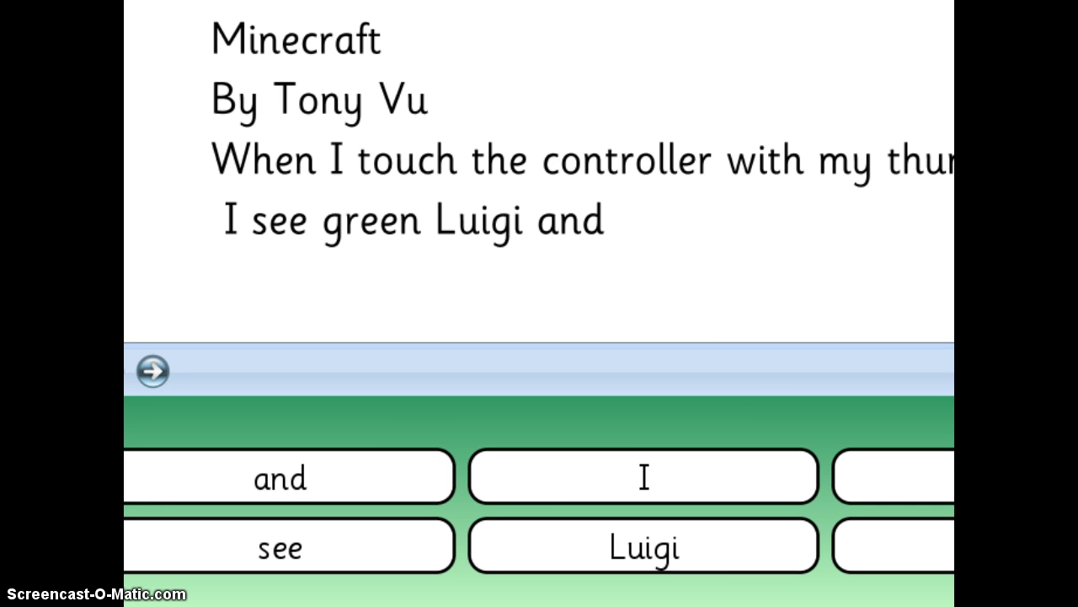
click(893, 476)
text(Mario.)
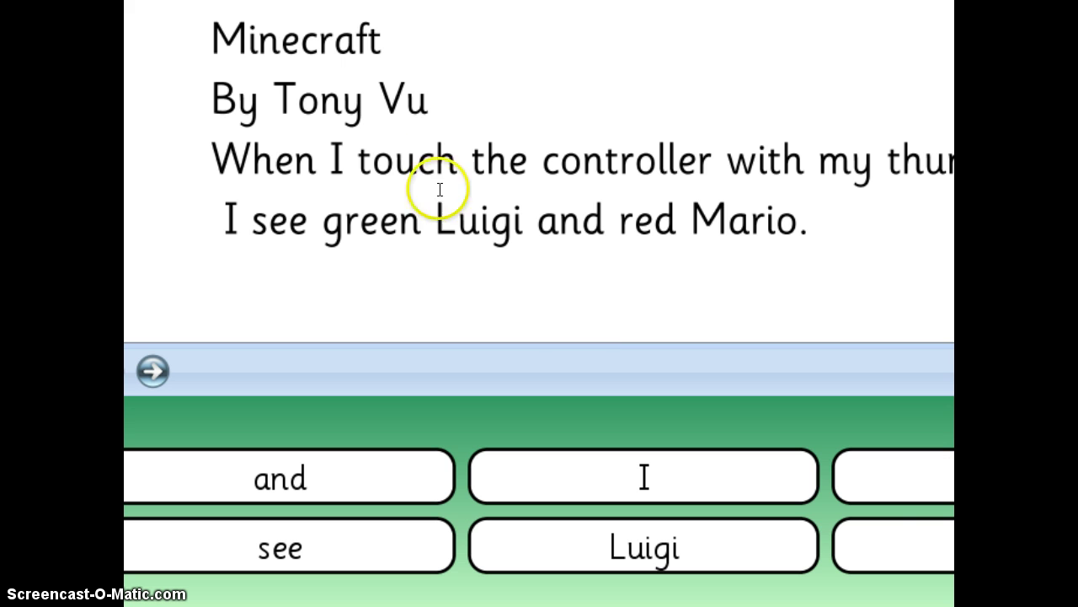
Place the cursor at the start of the Luigi and Mario line to remove its leading space.
click(227, 216)
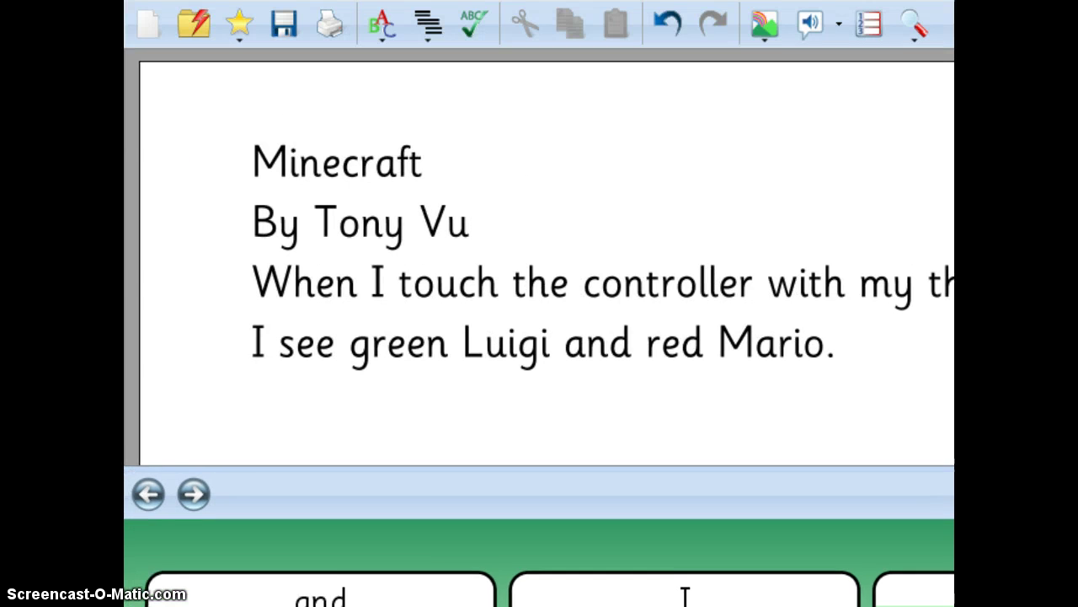
Save the document to Shared Files as 'Tony poem' instead of 'Untitled'.
click(167, 26)
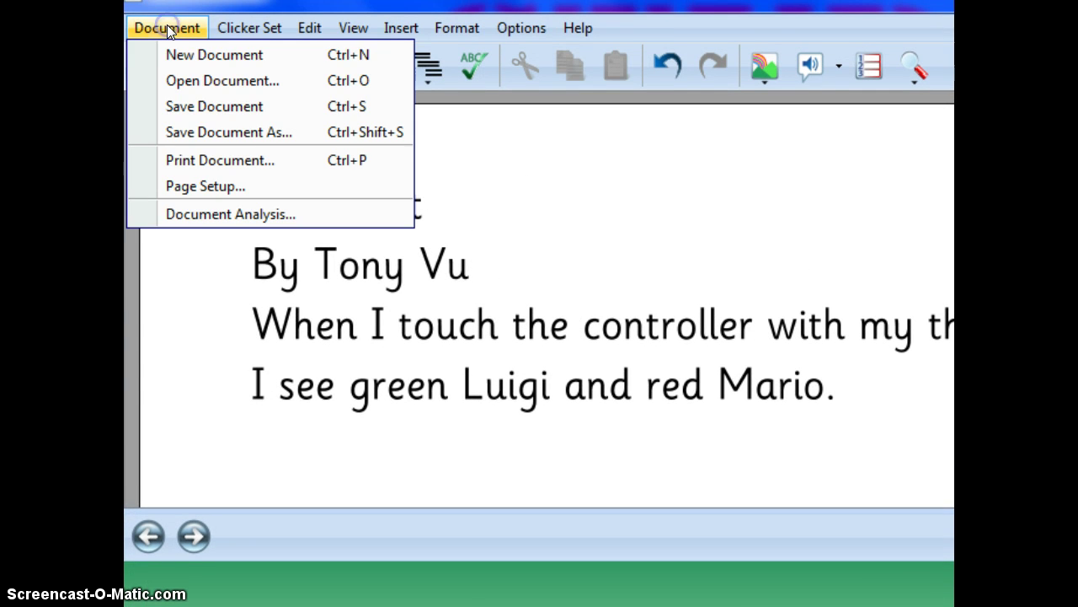
click(190, 107)
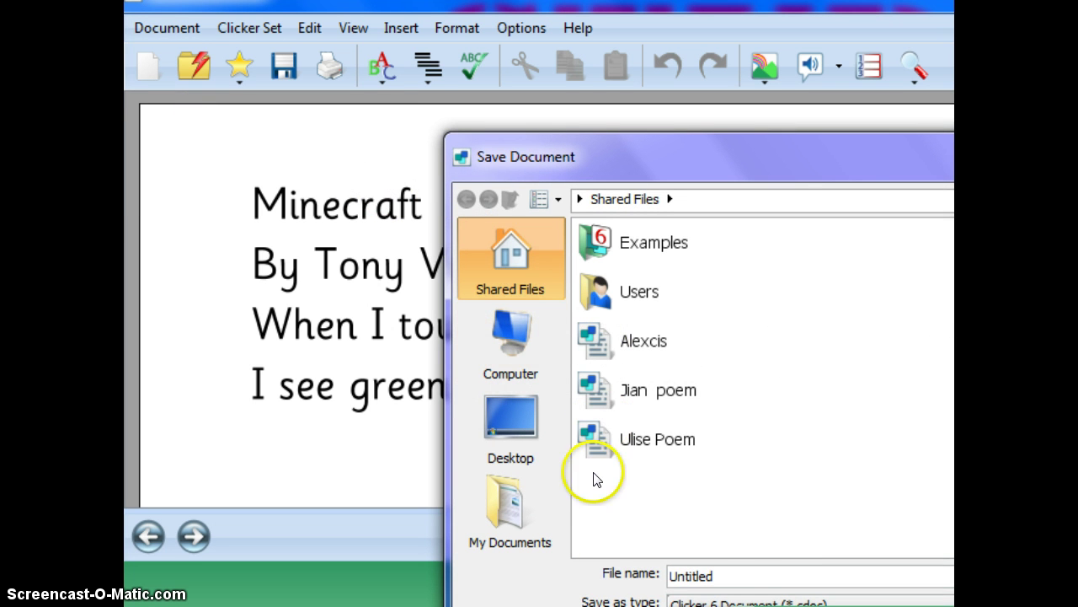
click(735, 578)
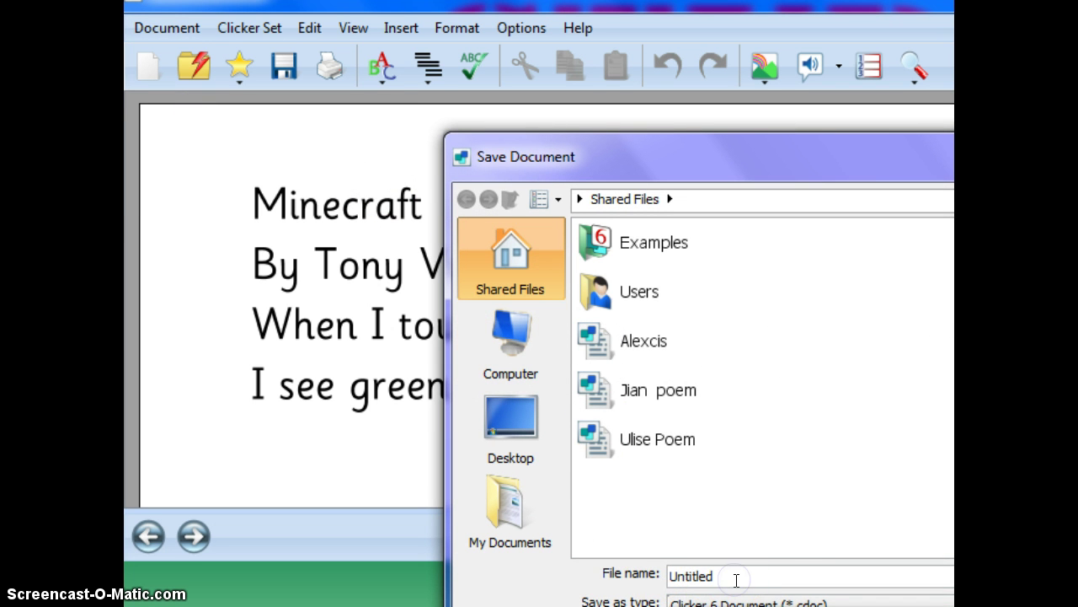
key(BackSpace)
key(BackSpace)
key(BackSpace)
key(BackSpace)
key(BackSpace)
key(BackSpace)
key(BackSpace)
key(BackSpace)
text(Ton)
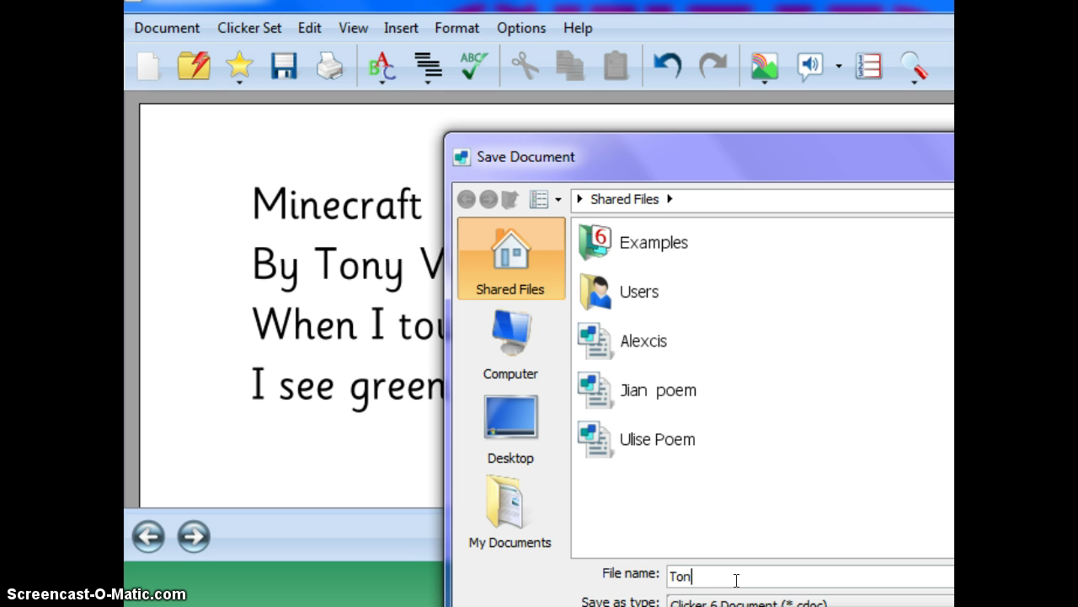
text(y poem)
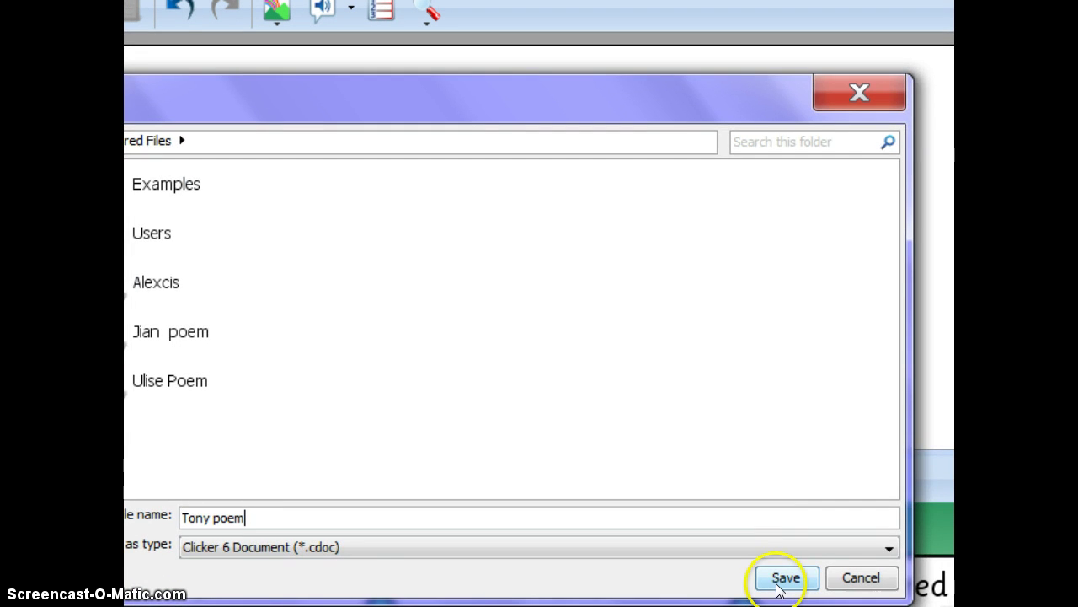
click(780, 587)
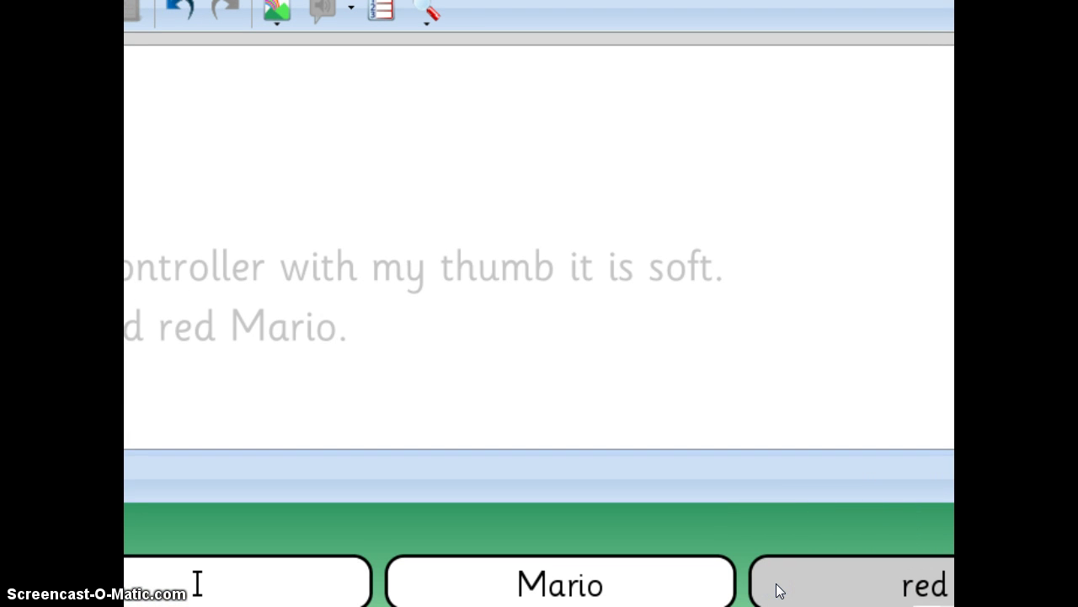